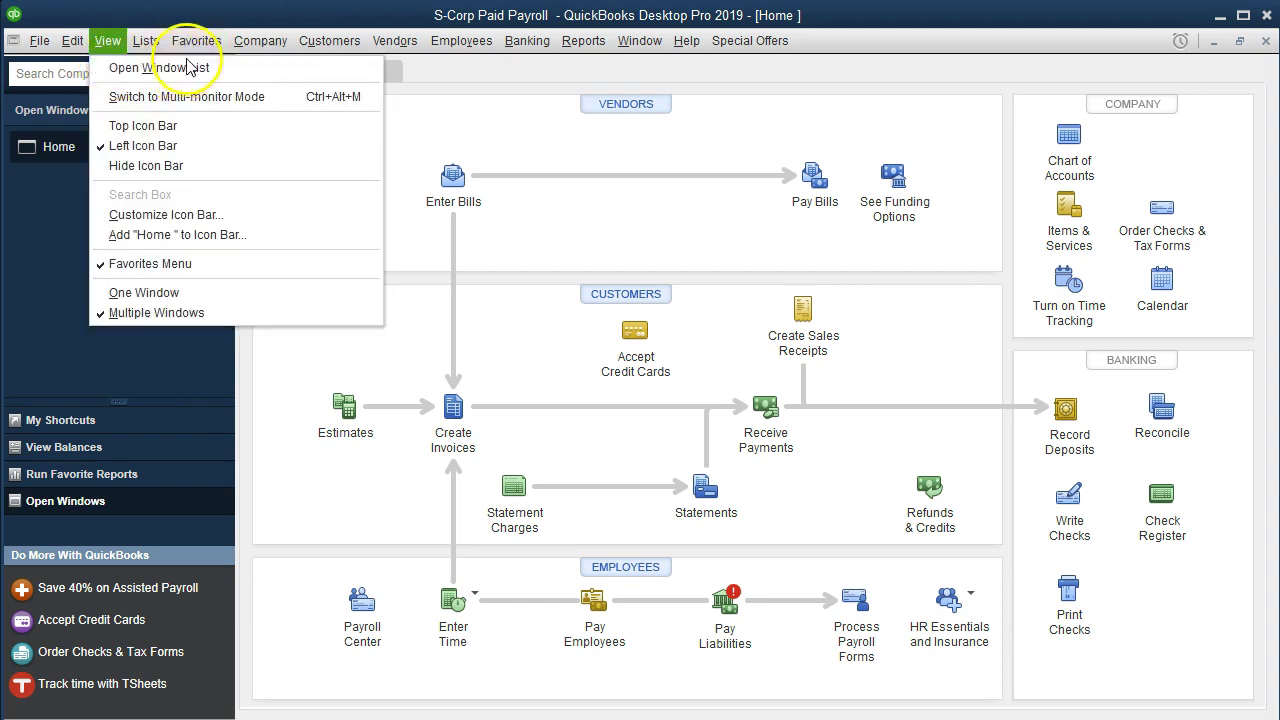
Open Process Payroll Forms from the Employees menu and start the Quarterly Form 941/Sch. B filing
{"action": "left_click", "coordinate": [513, 44]}
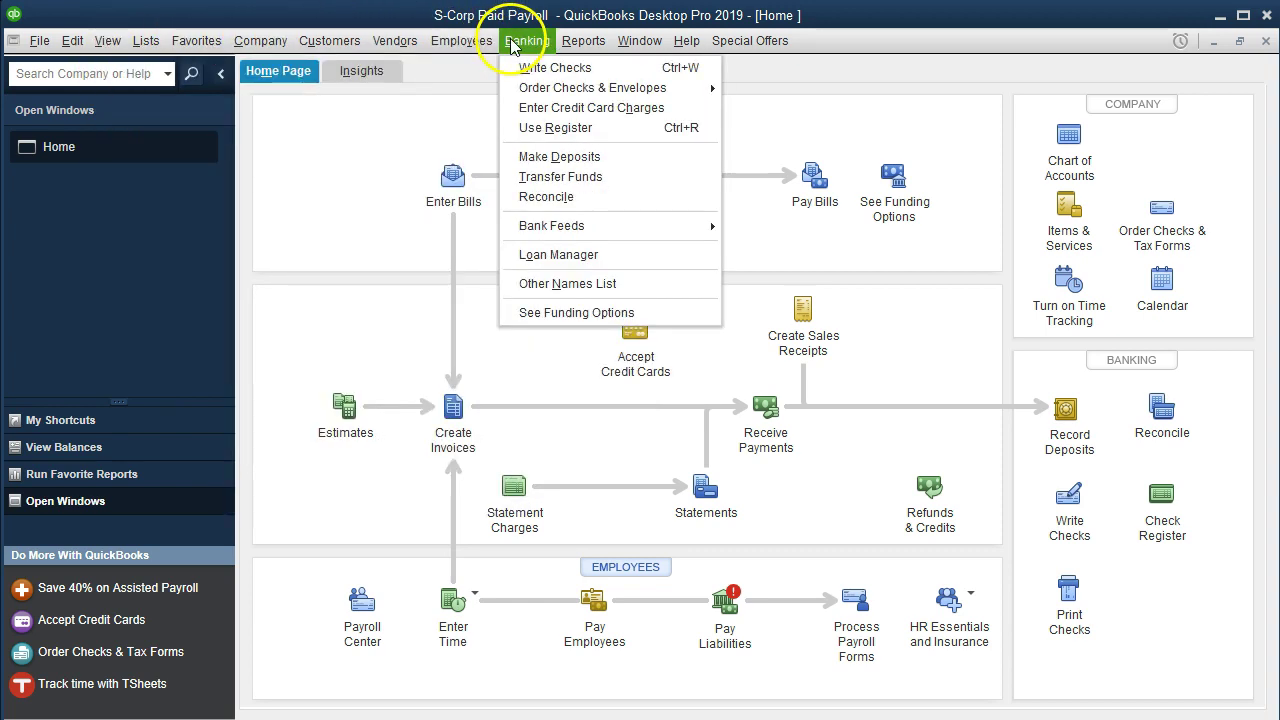
{"action": "mouse_move", "coordinate": [485, 44]}
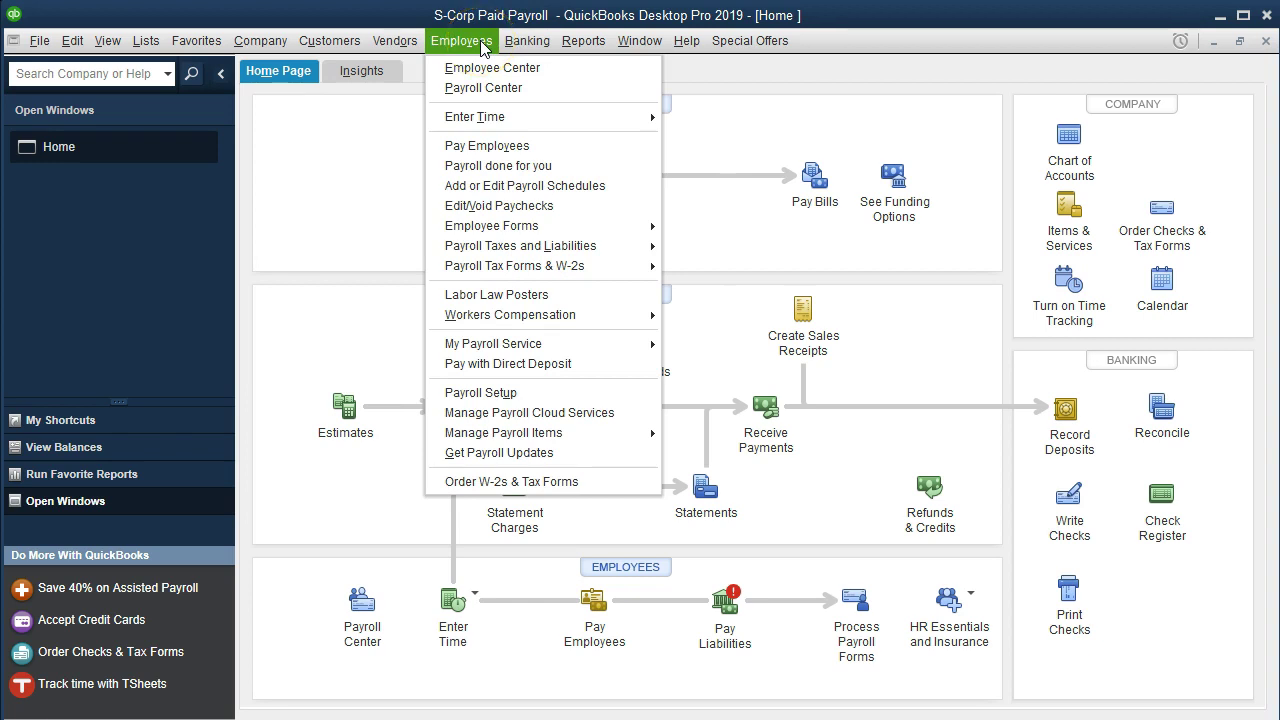
{"action": "mouse_move", "coordinate": [582, 266]}
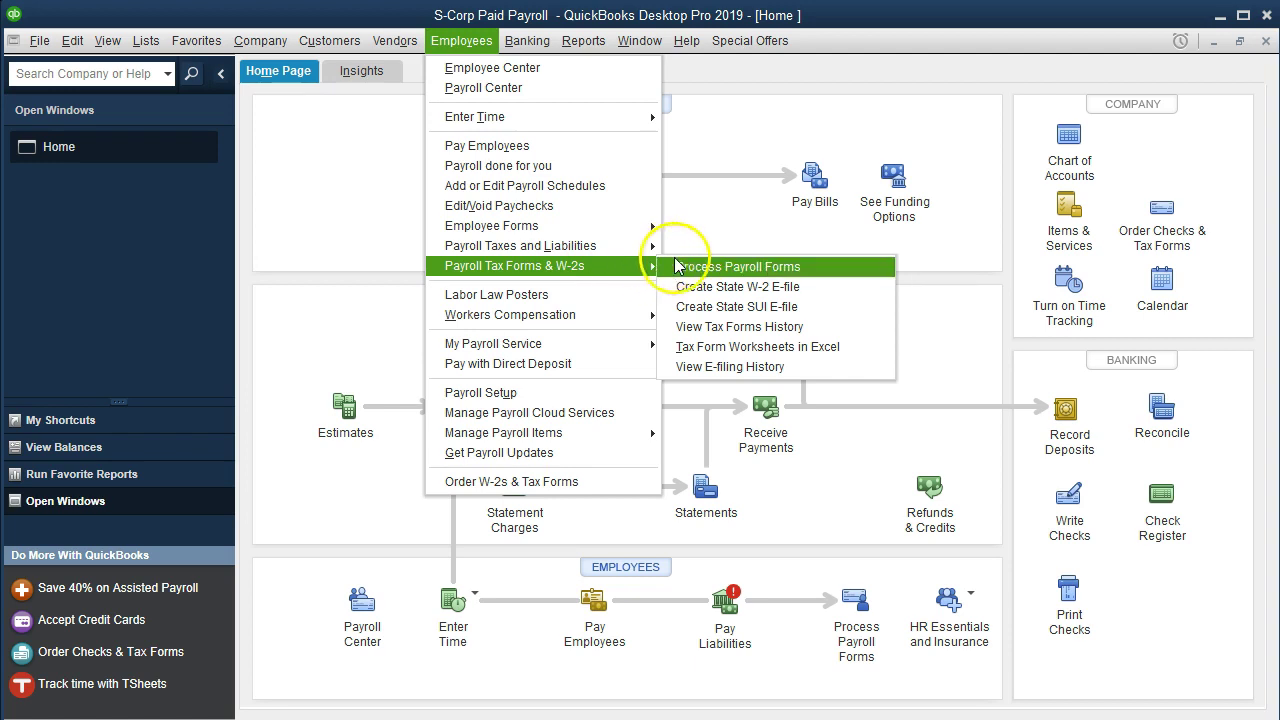
{"action": "left_click", "coordinate": [778, 266]}
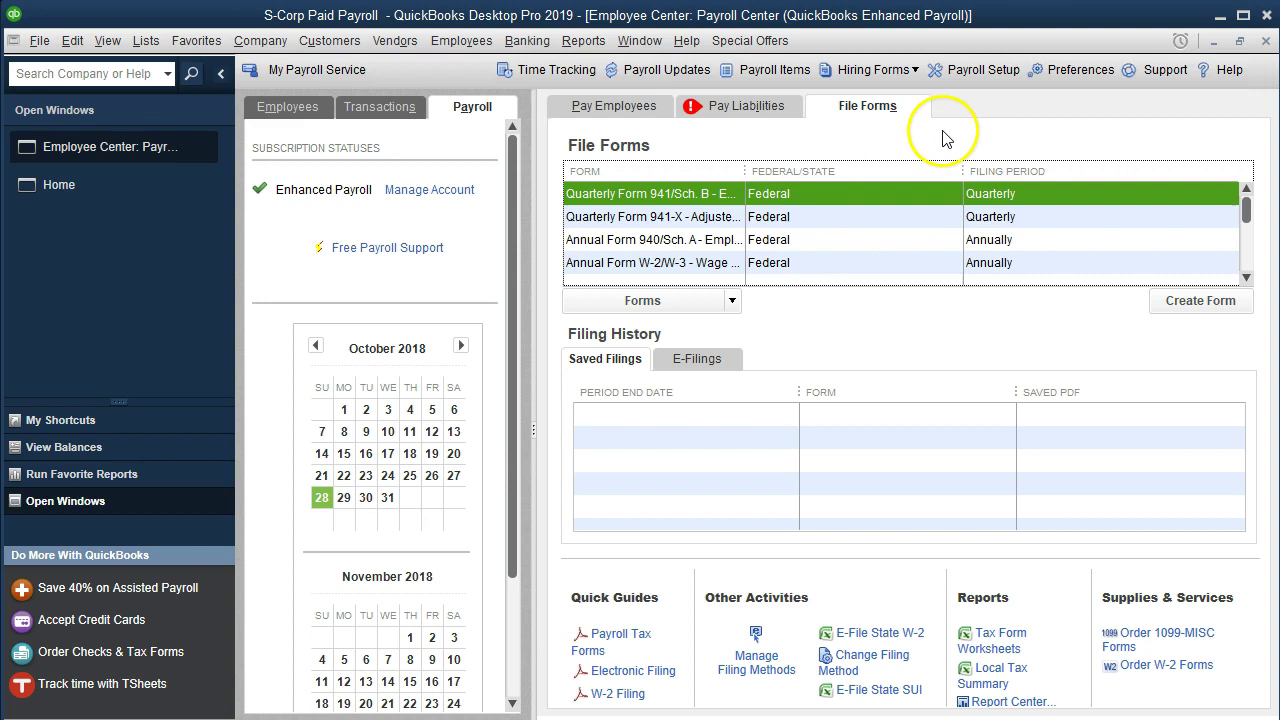
{"action": "double_click", "coordinate": [675, 200]}
Change the Form 941 quarter ending date to 12/31/2018 and confirm the filing period
{"action": "left_click", "coordinate": [744, 269]}
{"action": "left_click_drag", "start_coordinate": [744, 269], "coordinate": [668, 279]}
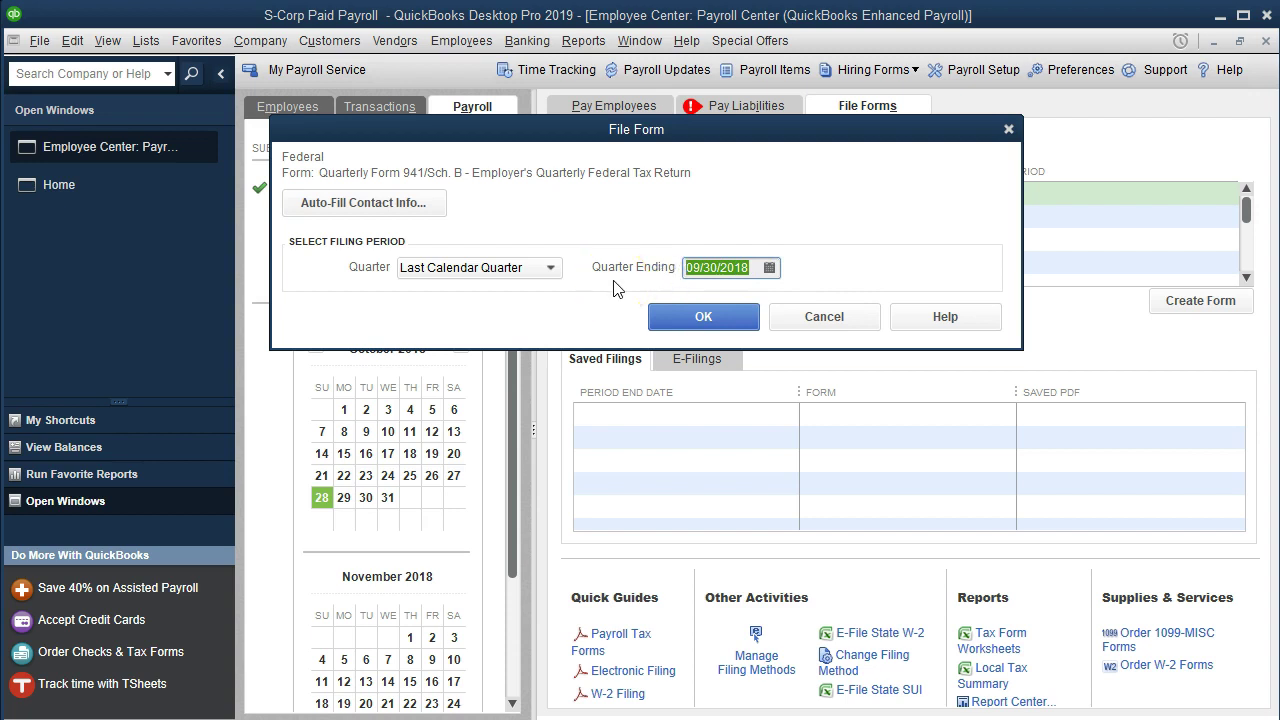
{"action": "type", "text": "12"}
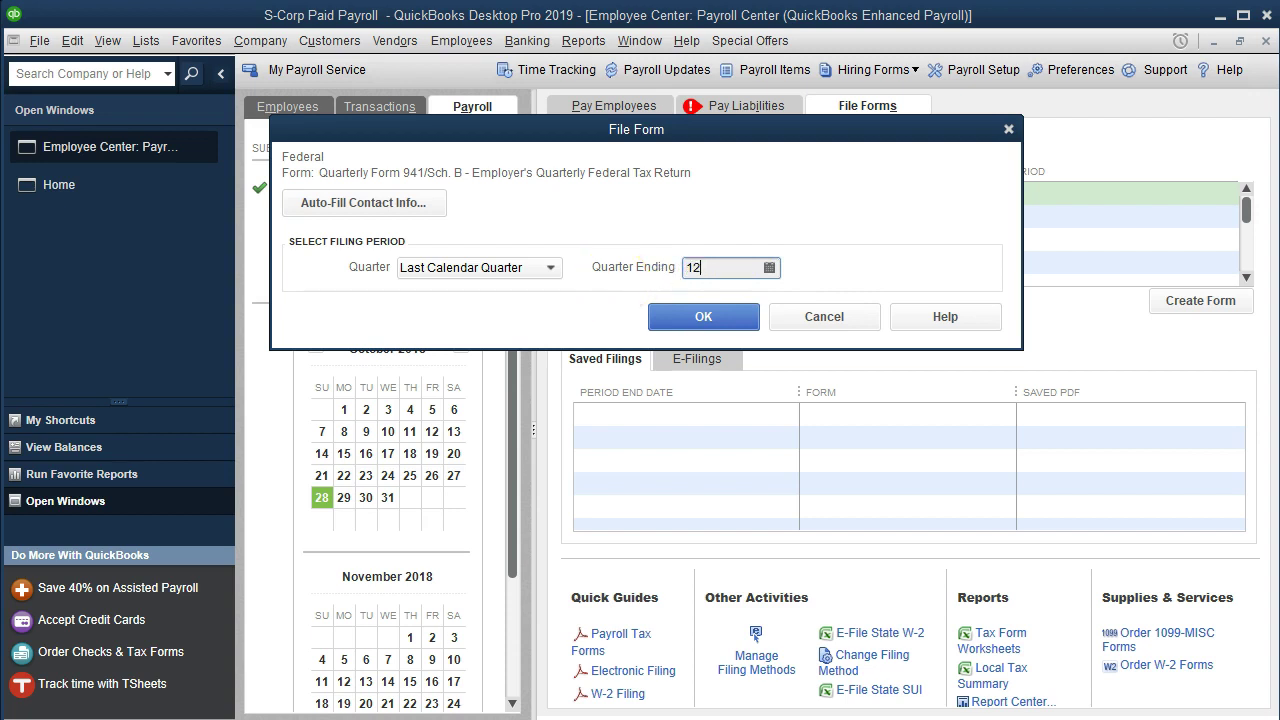
{"action": "type", "text": "/31/2018"}
{"action": "key", "text": "Tab"}
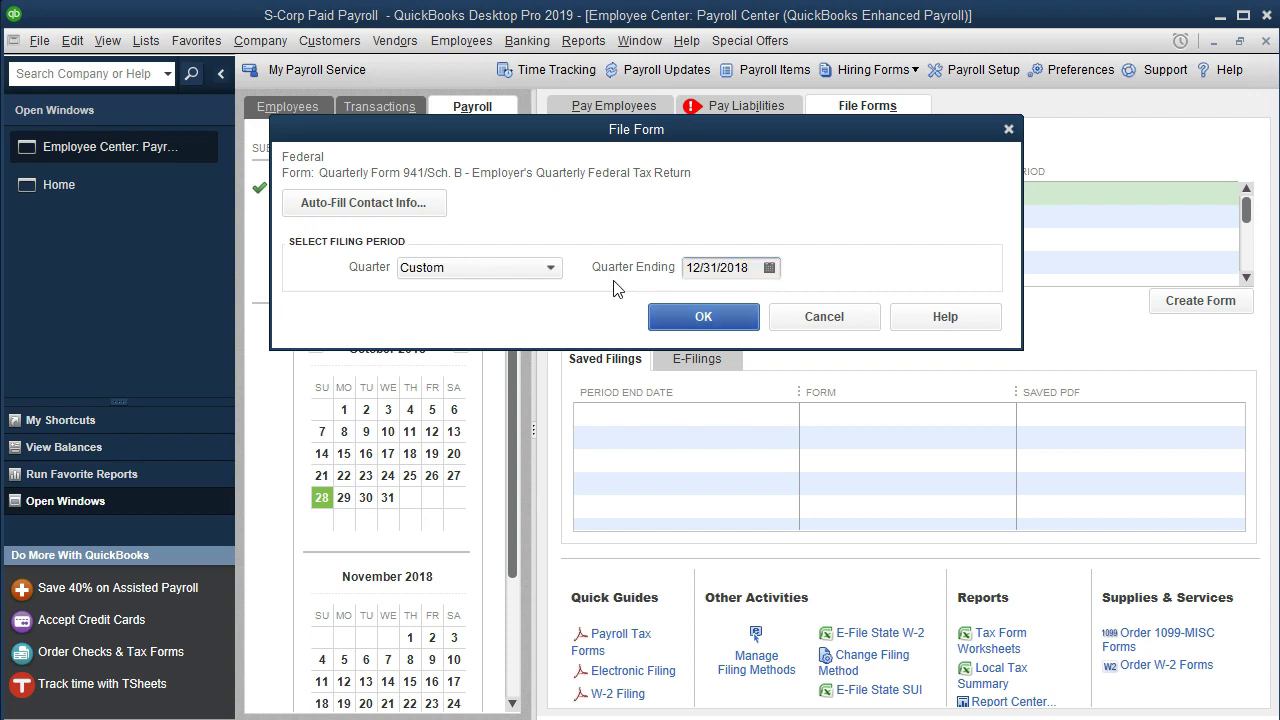
{"action": "left_click", "coordinate": [676, 318]}
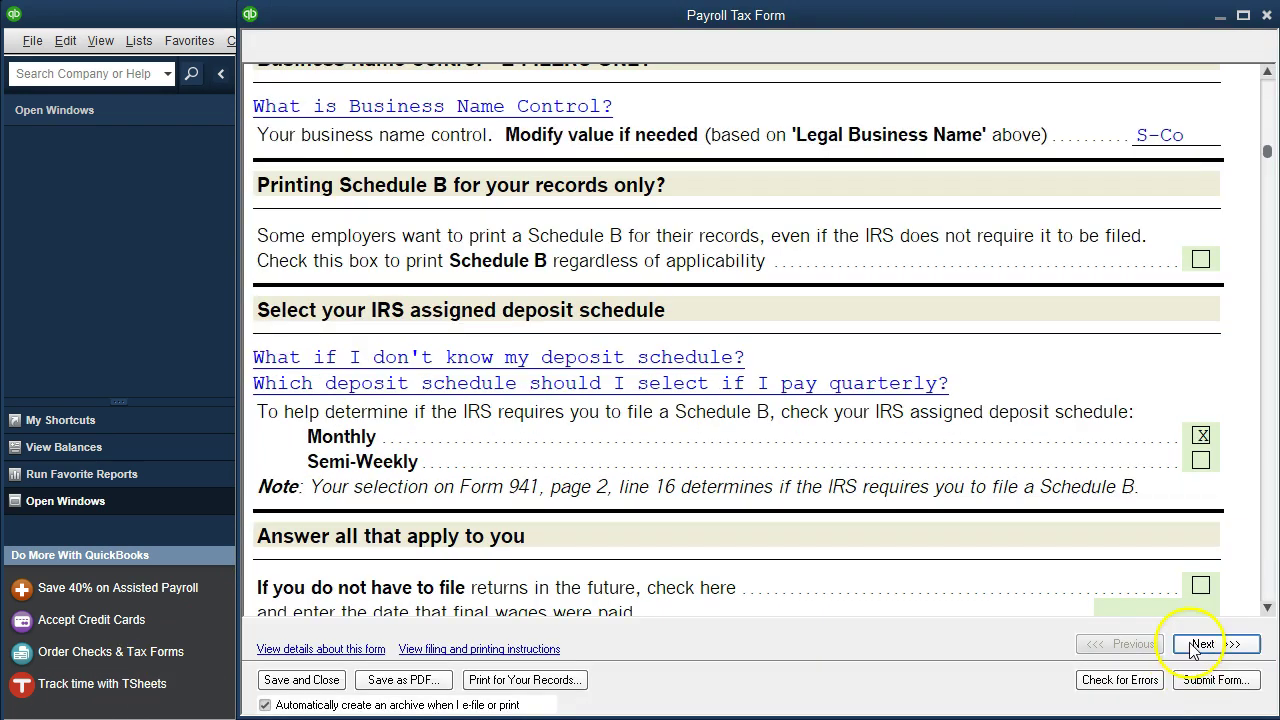
Skip past the interview and scroll Form 941 down to Part 1 line 5a social security wages
{"action": "left_click", "coordinate": [1200, 644]}
{"action": "scroll", "coordinate": [1123, 523], "scroll_direction": "down", "scroll_amount": 5}
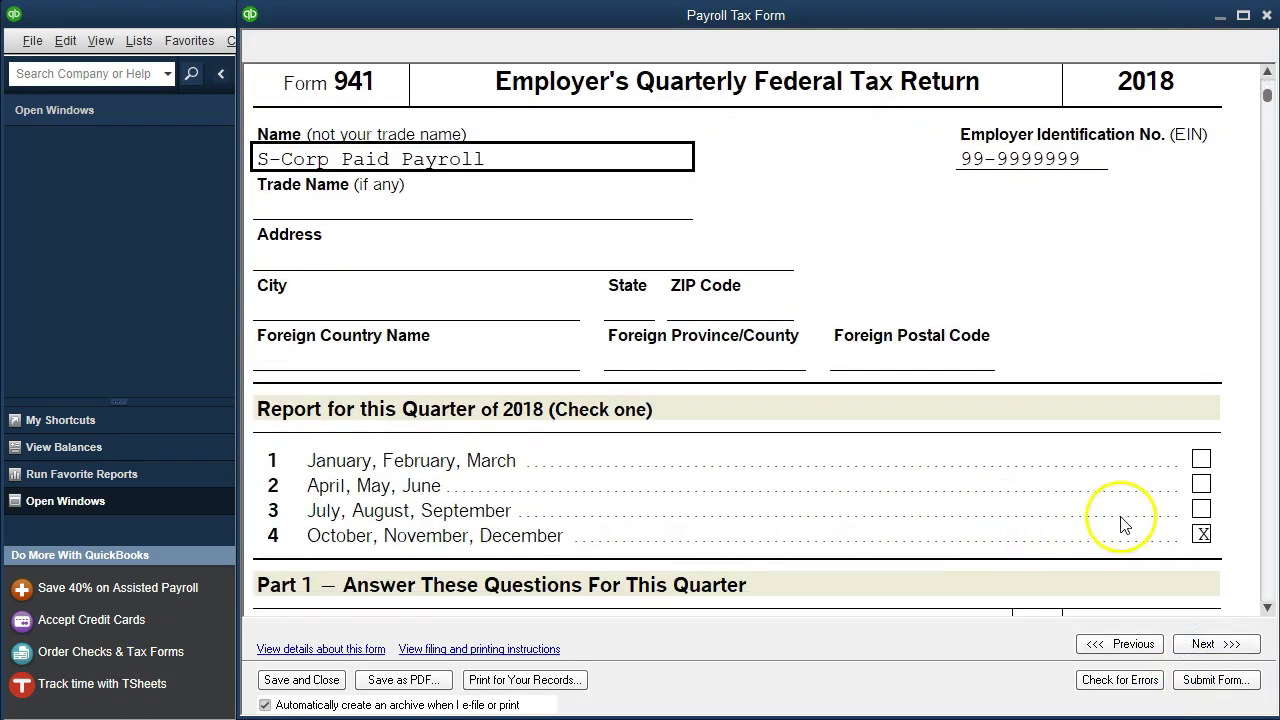
{"action": "scroll", "coordinate": [1145, 528], "scroll_direction": "down", "scroll_amount": 5}
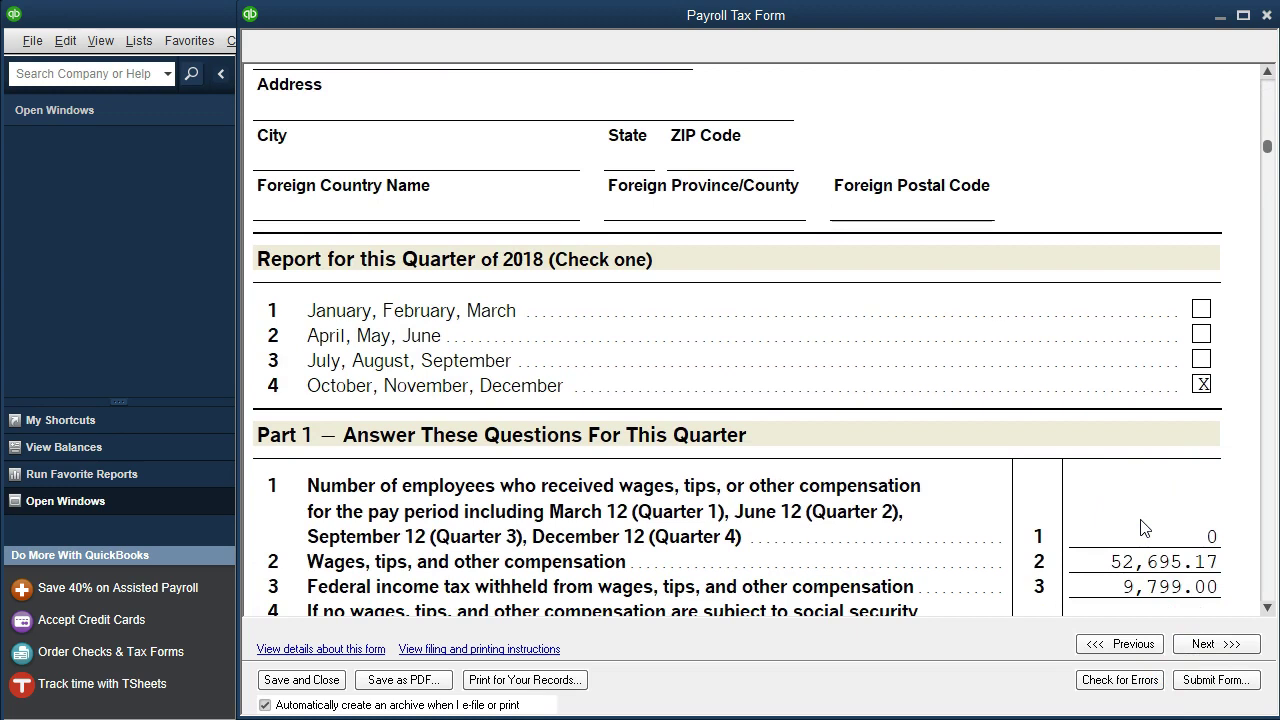
{"action": "scroll", "coordinate": [1140, 525], "scroll_direction": "down", "scroll_amount": 5}
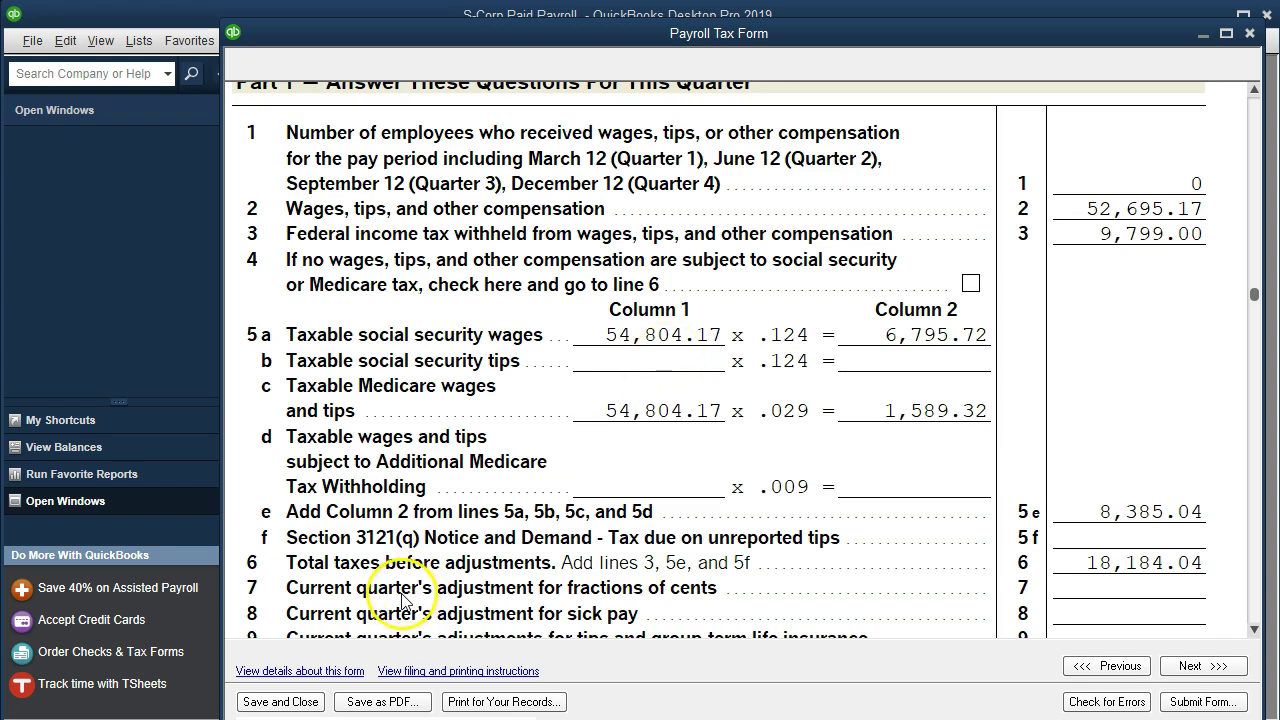
In the payroll worksheet, inspect column F pay, period counts, deduction labels and the F13 total formula
{"action": "key", "text": "alt+Tab"}
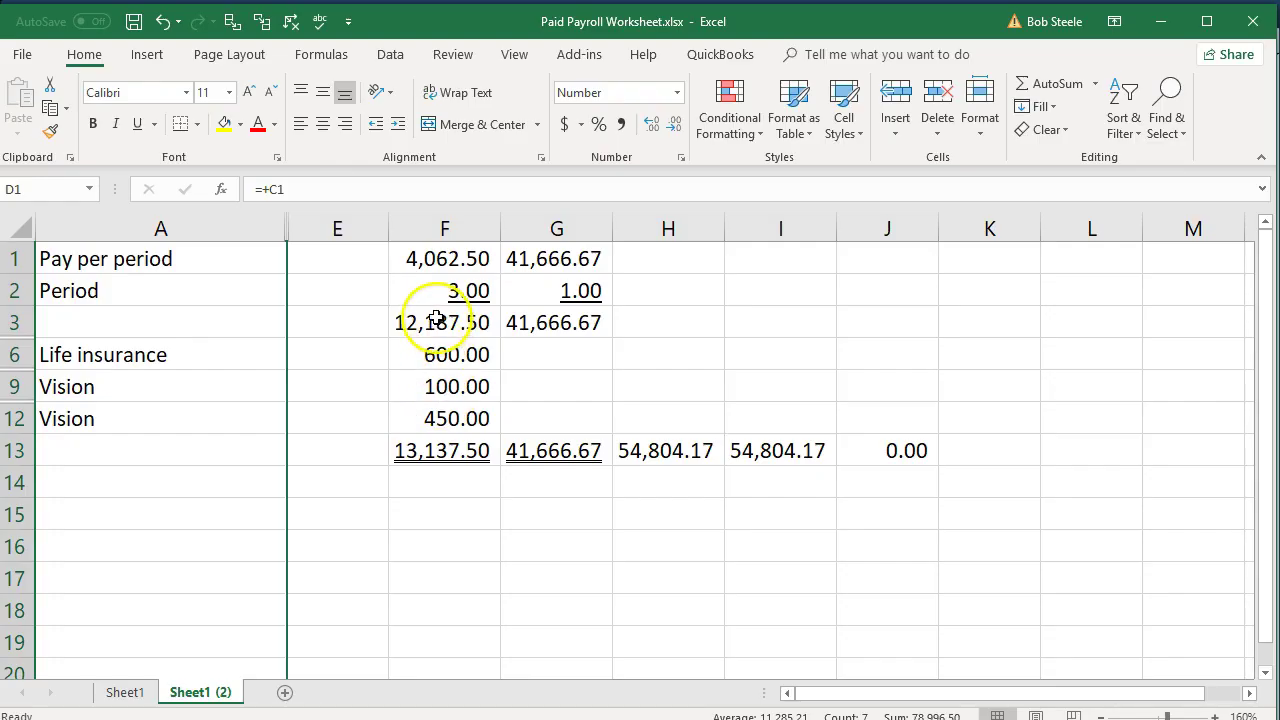
{"action": "left_click", "coordinate": [415, 259]}
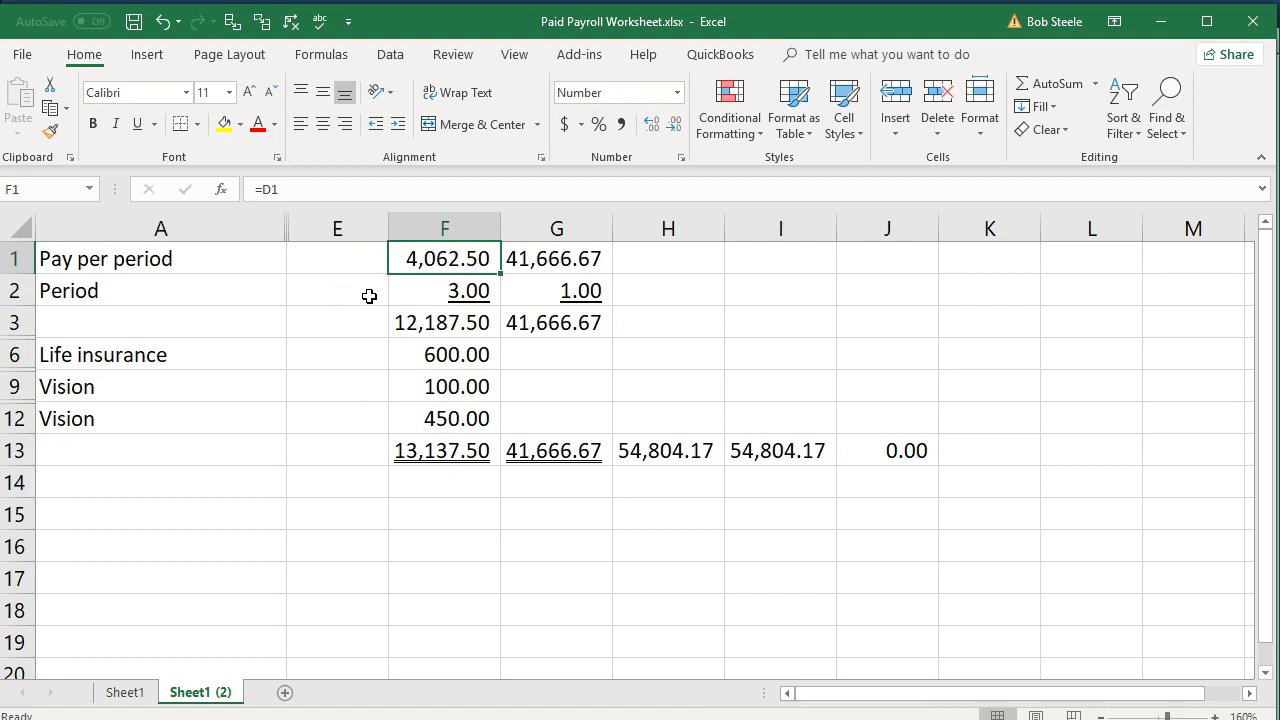
{"action": "left_click", "coordinate": [506, 296]}
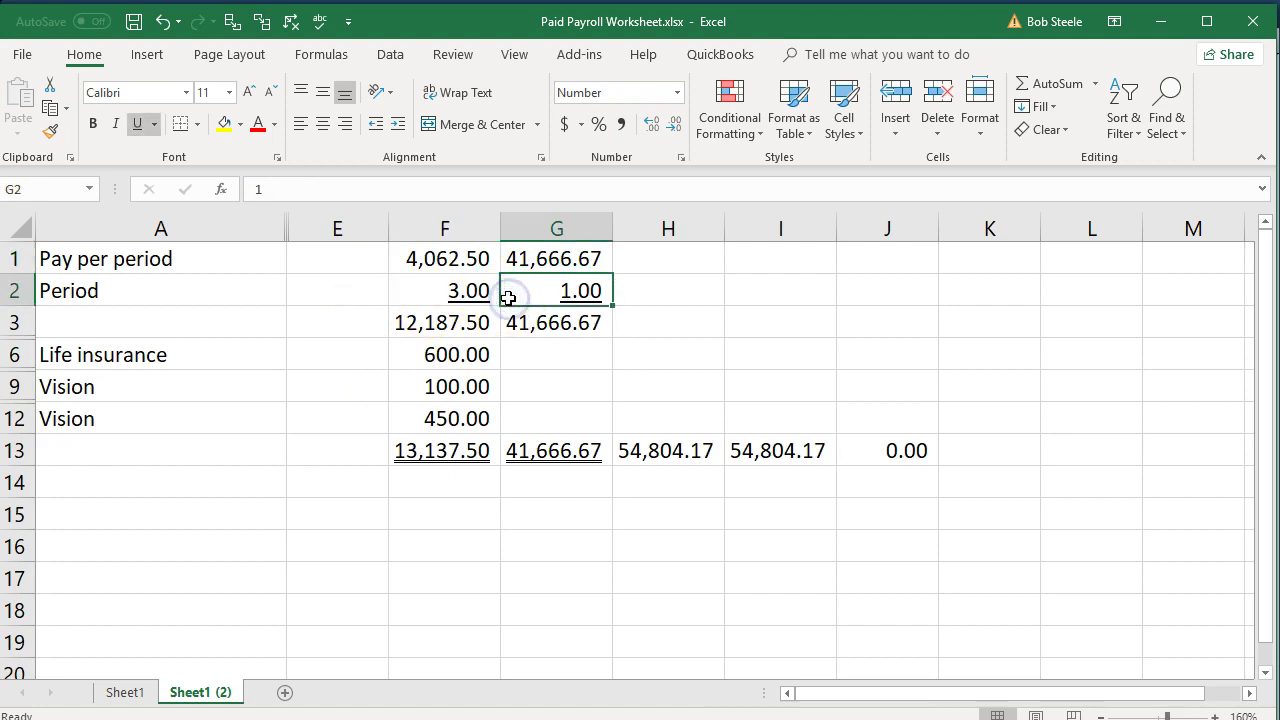
{"action": "left_click", "coordinate": [431, 288]}
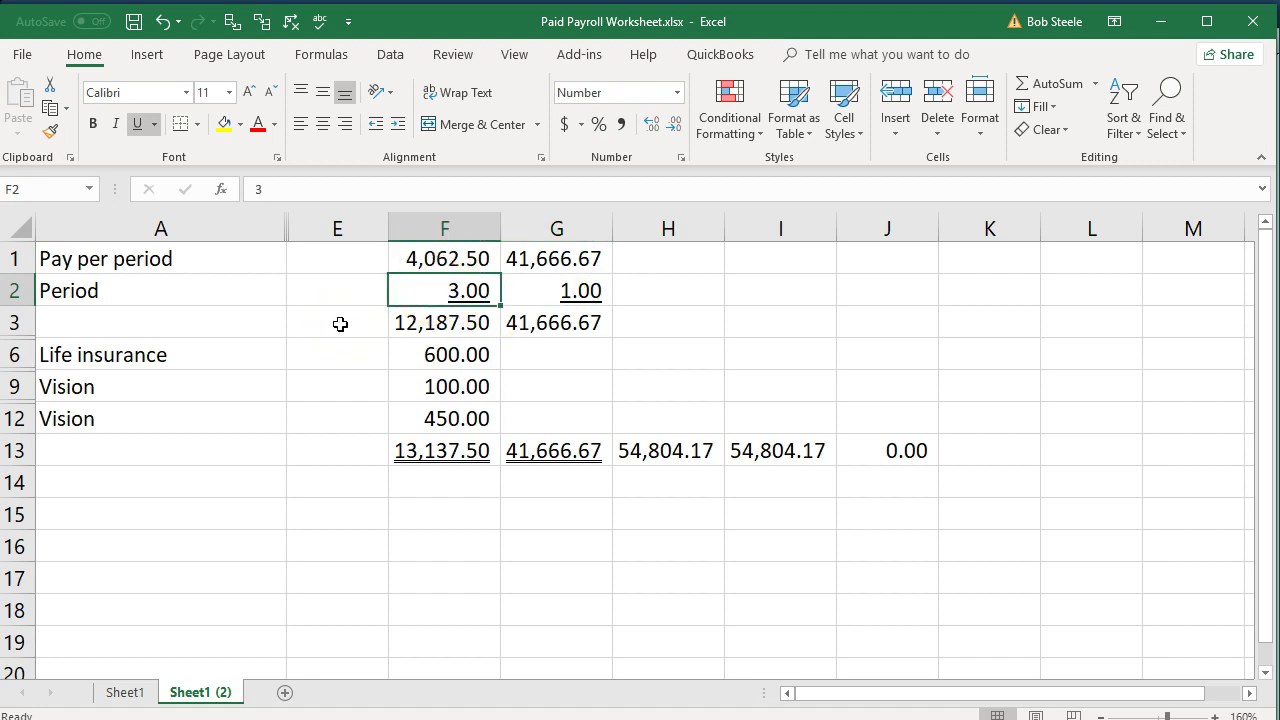
{"action": "key", "text": "Down"}
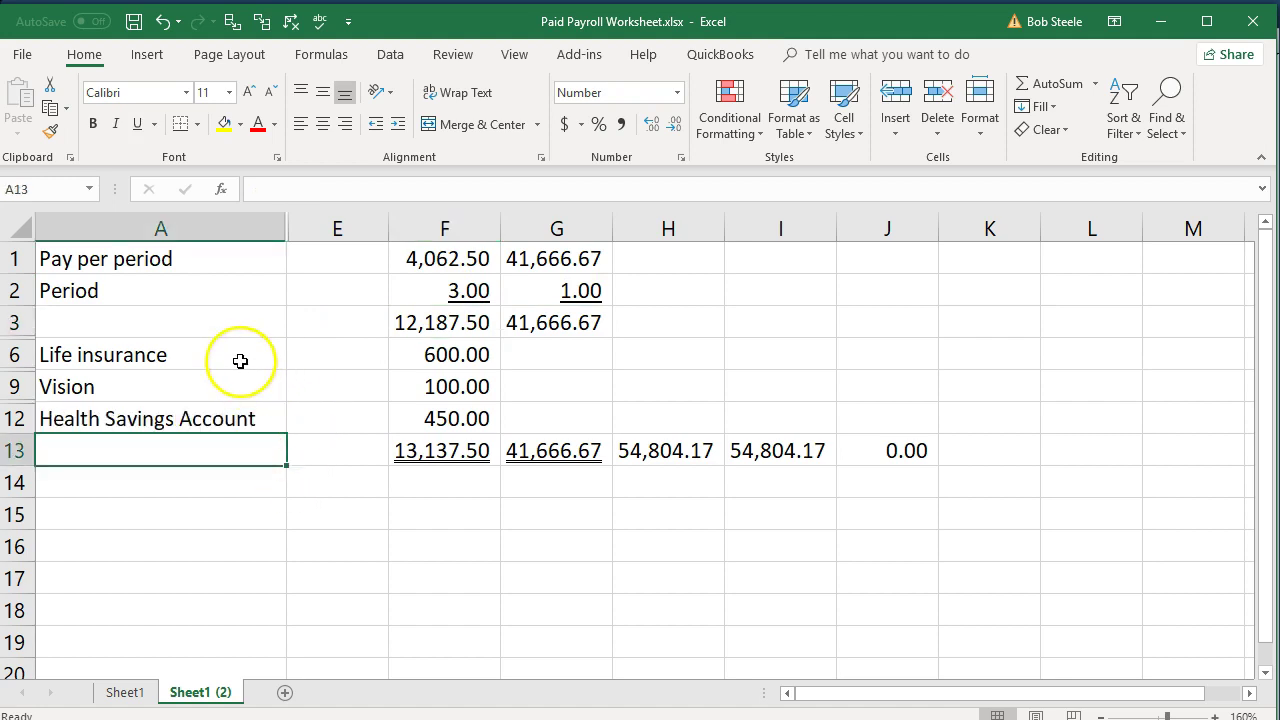
{"action": "left_click", "coordinate": [241, 358]}
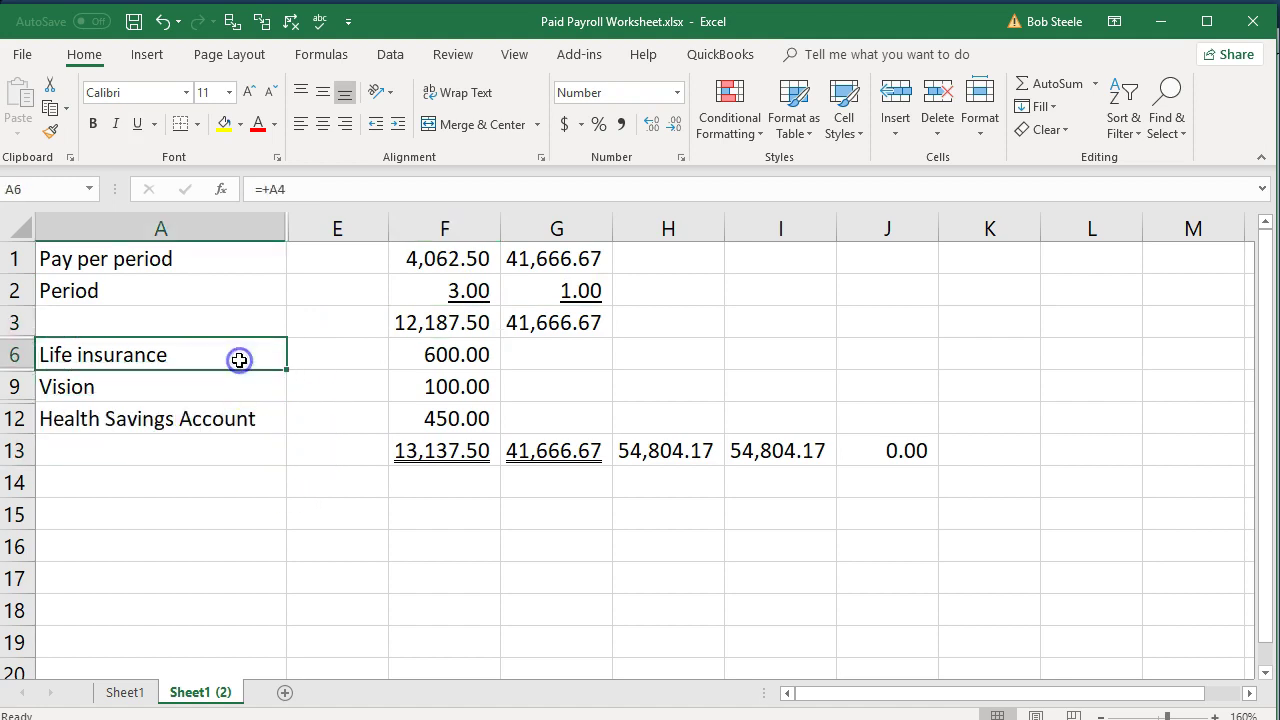
{"action": "left_click", "coordinate": [236, 384]}
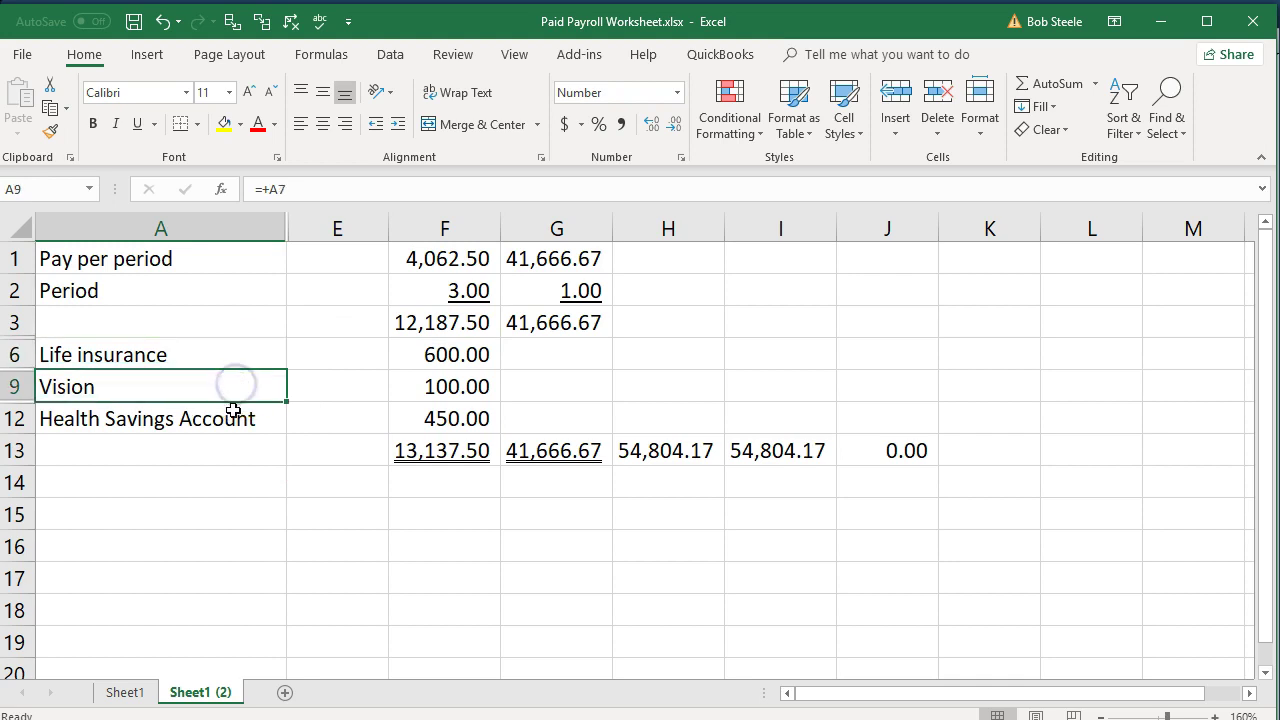
{"action": "left_click", "coordinate": [236, 420]}
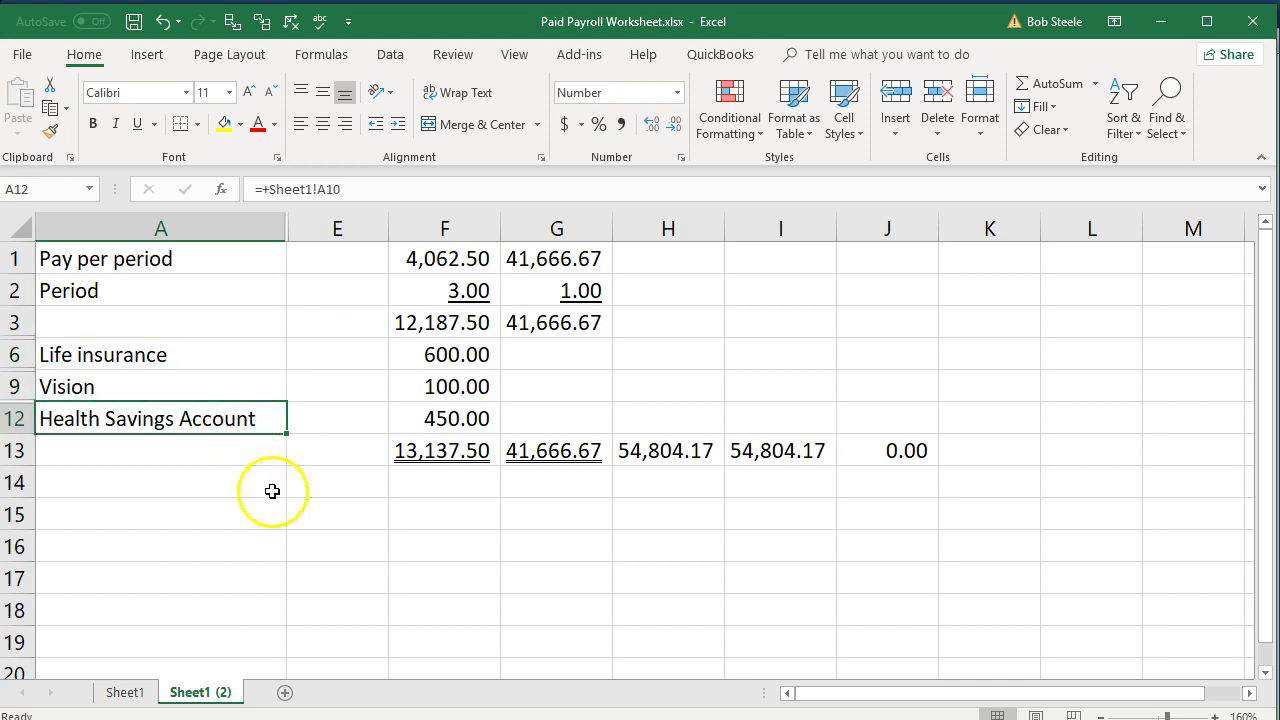
{"action": "double_click", "coordinate": [424, 452]}
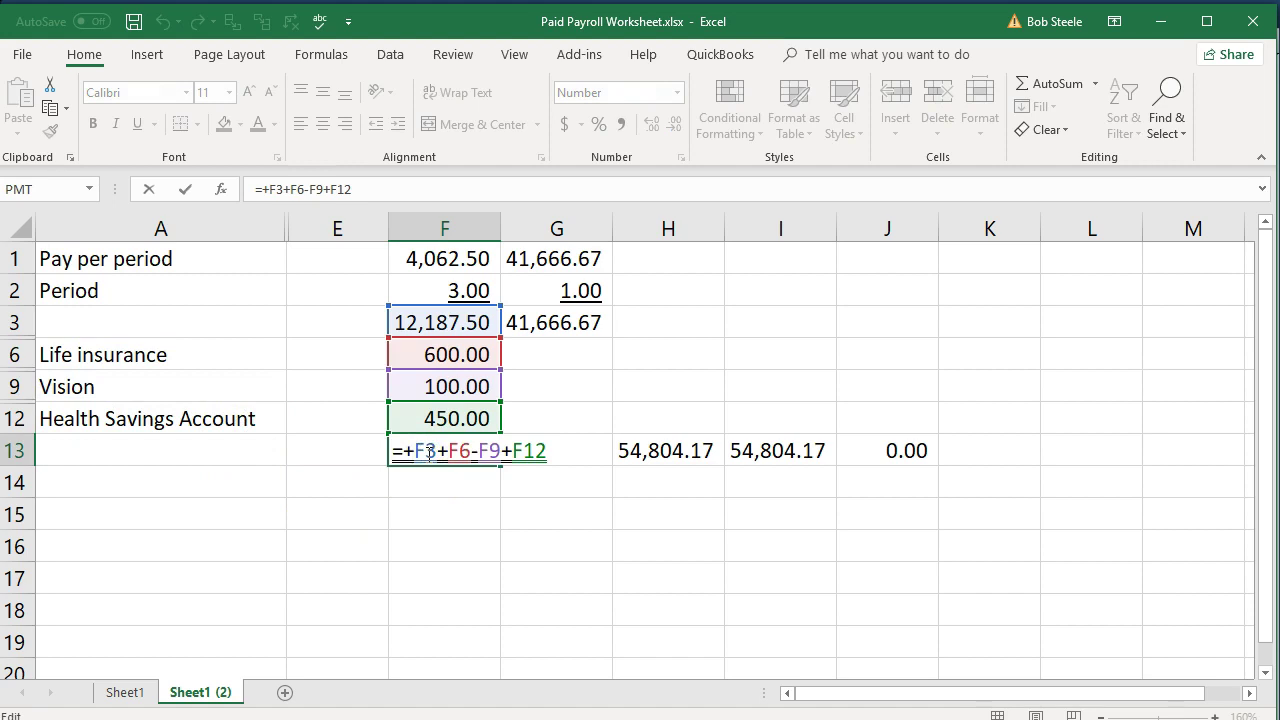
{"action": "key", "text": "Return"}
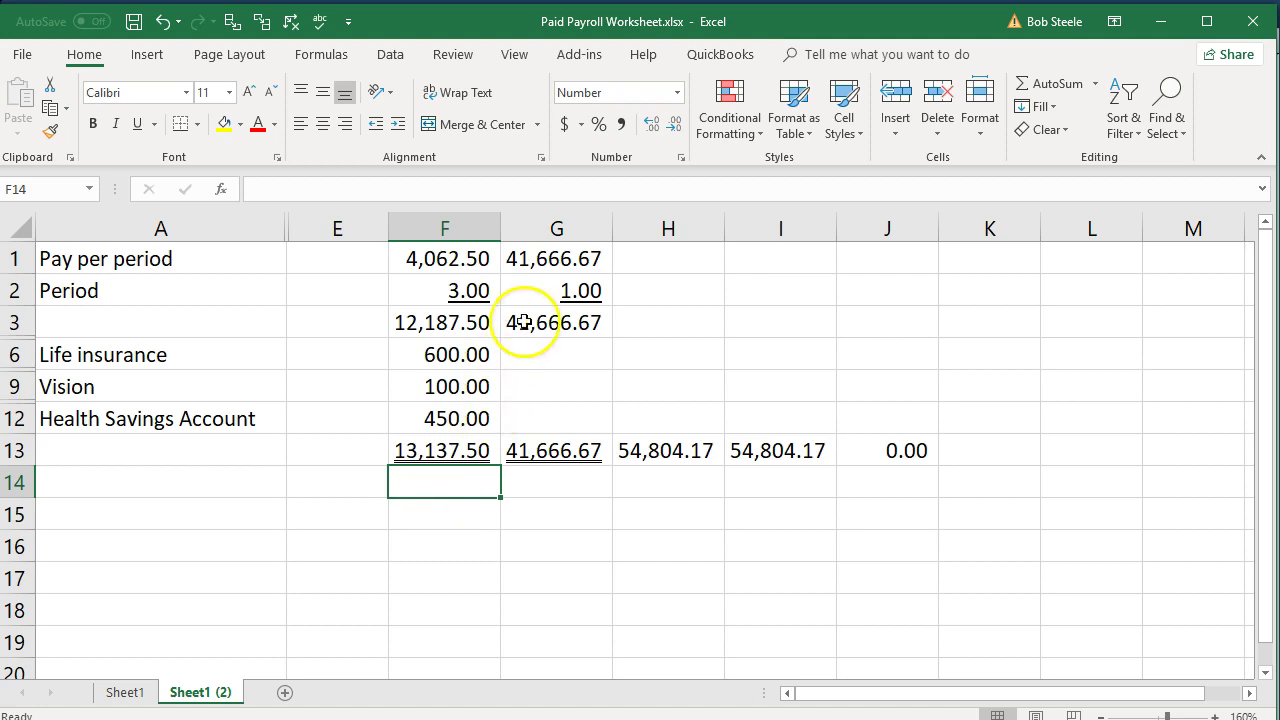
Inspect the G1 pay, G3 gross pay and G13 total, then the cells feeding the H13 total
{"action": "left_click", "coordinate": [541, 262]}
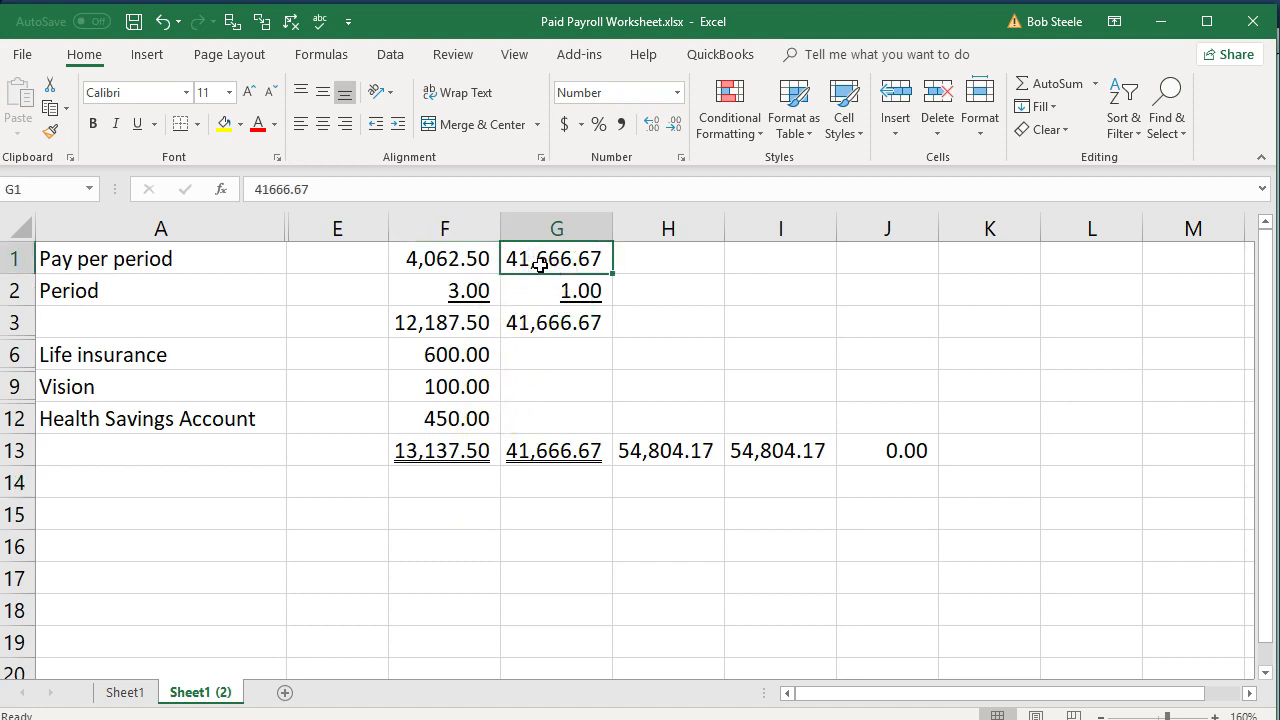
{"action": "left_click", "coordinate": [543, 320]}
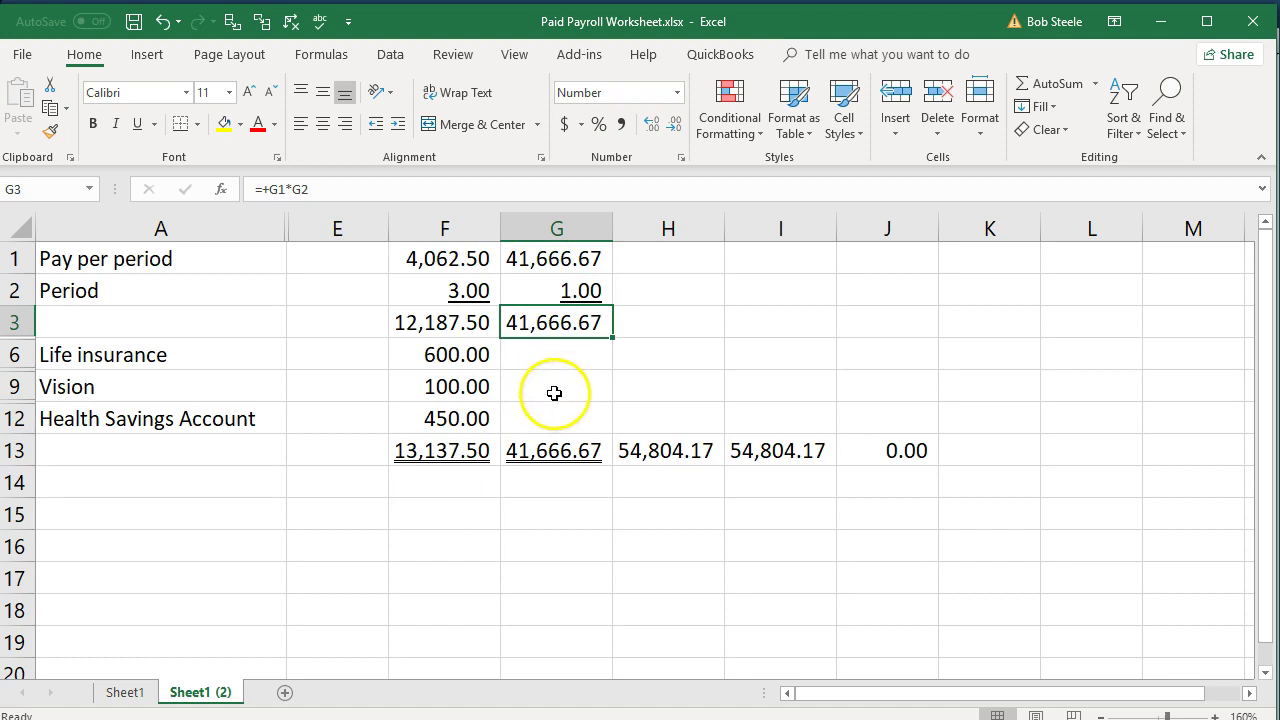
{"action": "left_click", "coordinate": [555, 451]}
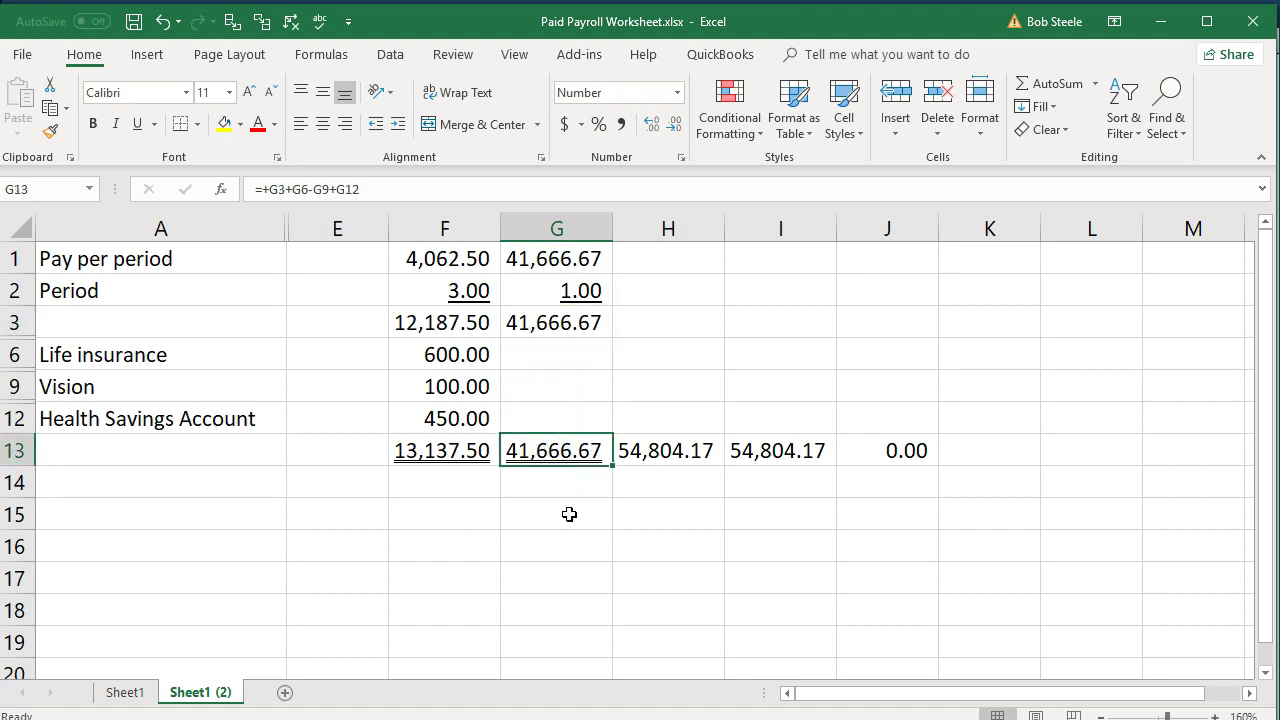
{"action": "double_click", "coordinate": [662, 445]}
{"action": "key", "text": "Return"}
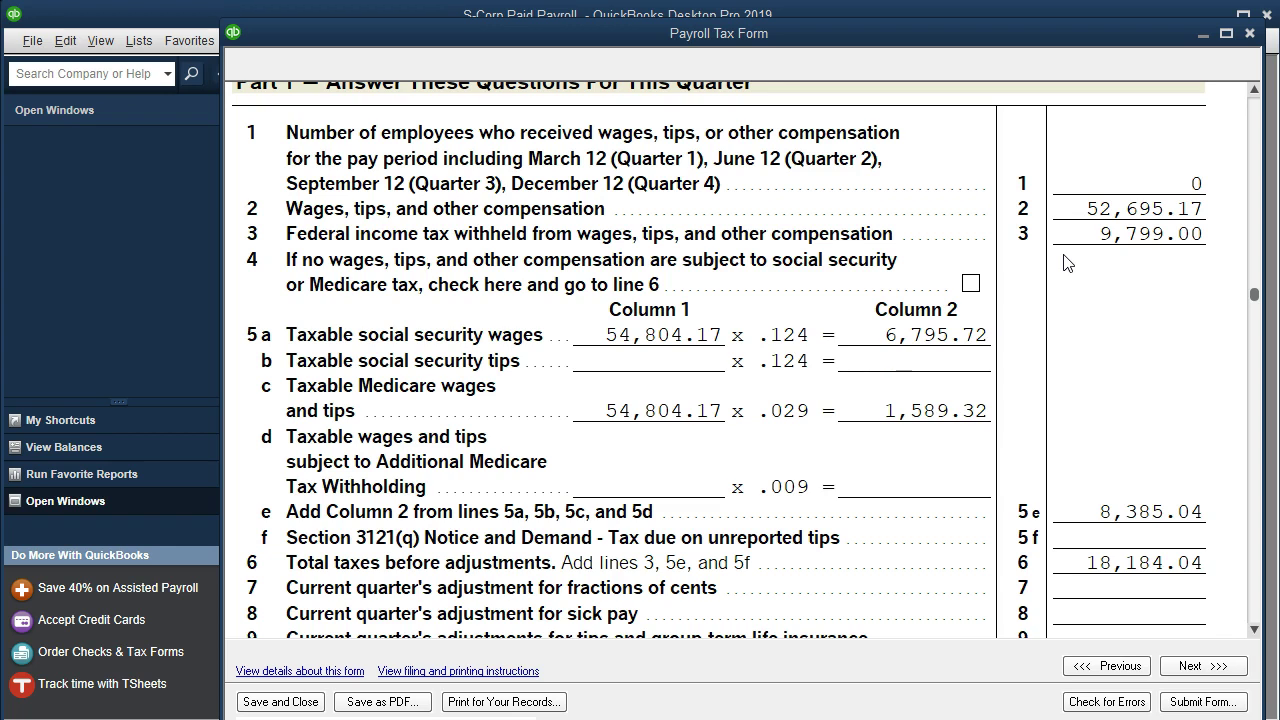
Close Form 941, dismiss the next-steps reminder and return to the File Forms list
{"action": "left_click", "coordinate": [1063, 372]}
{"action": "scroll", "coordinate": [1063, 372], "scroll_direction": "down", "scroll_amount": 5}
{"action": "scroll", "coordinate": [1063, 372], "scroll_direction": "down", "scroll_amount": 3}
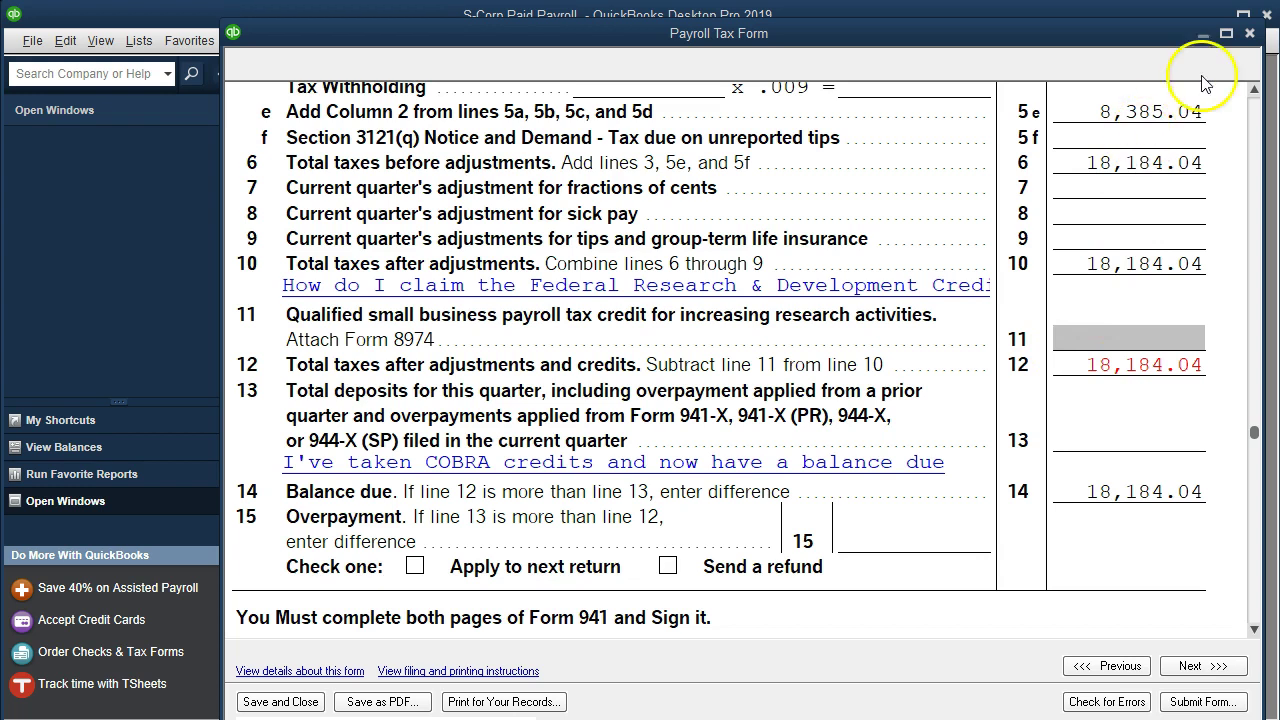
{"action": "left_click", "coordinate": [1250, 34]}
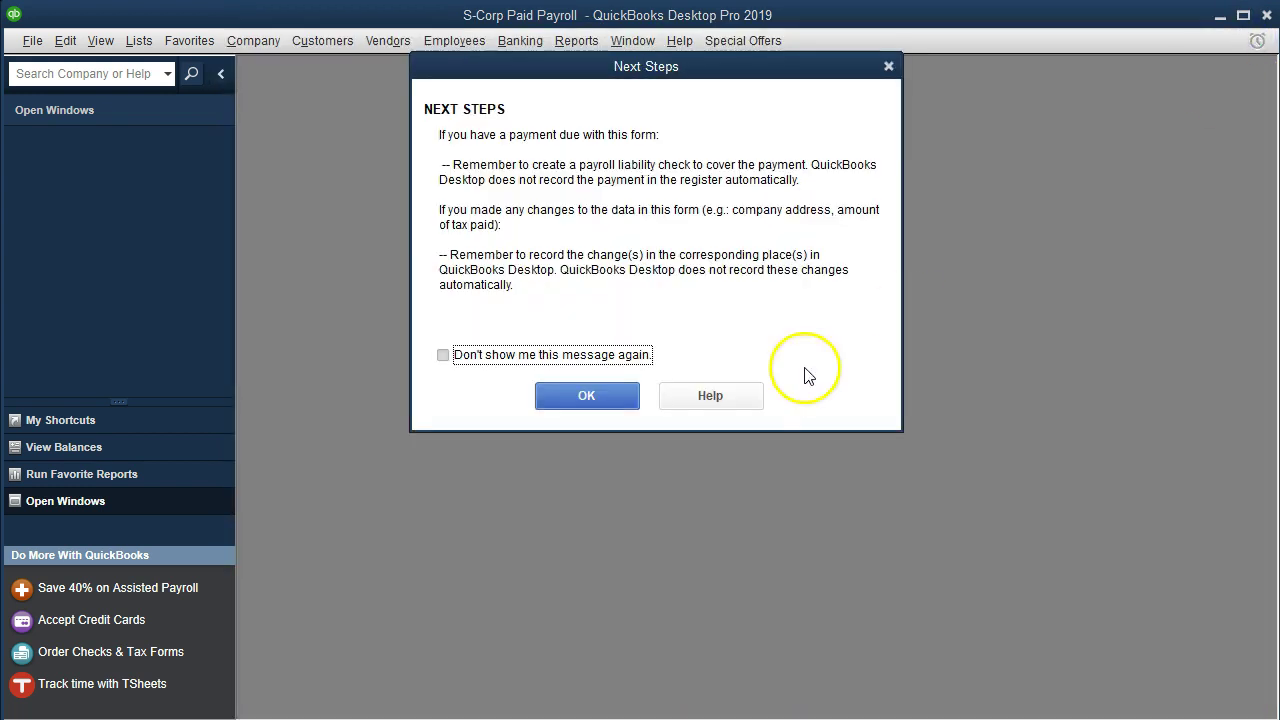
{"action": "left_click", "coordinate": [888, 68]}
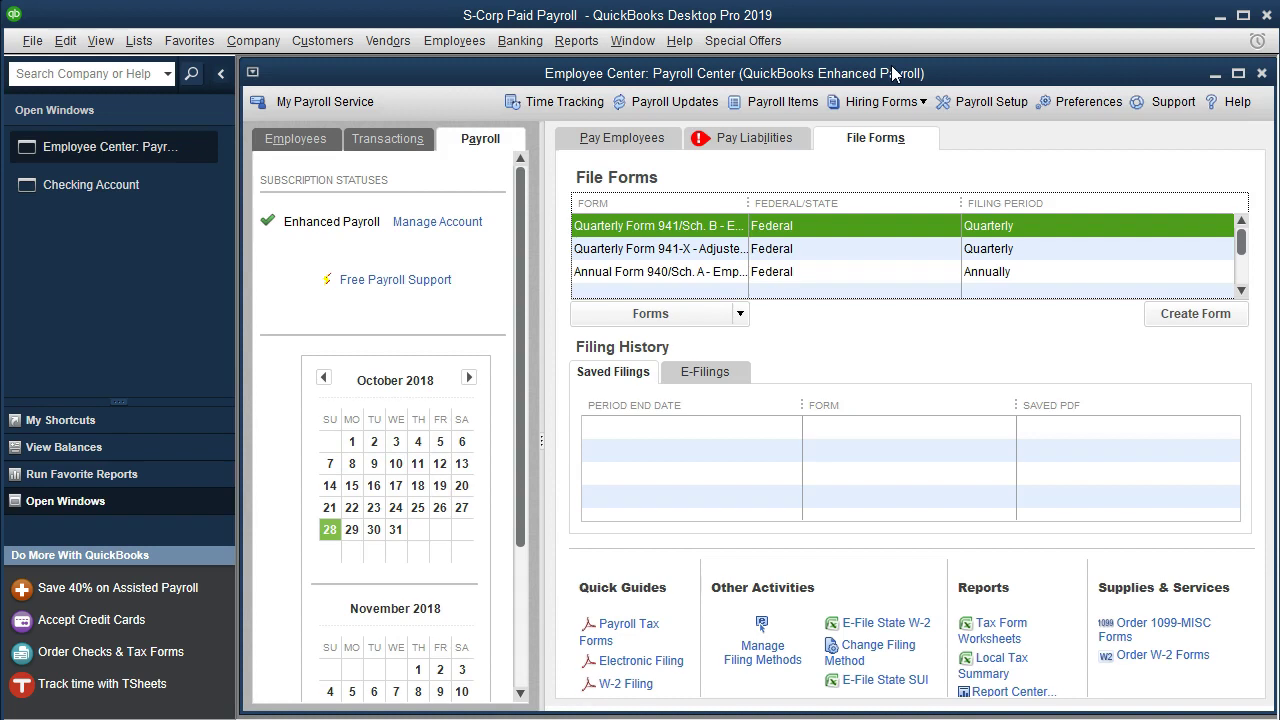
{"action": "left_click", "coordinate": [1241, 290]}
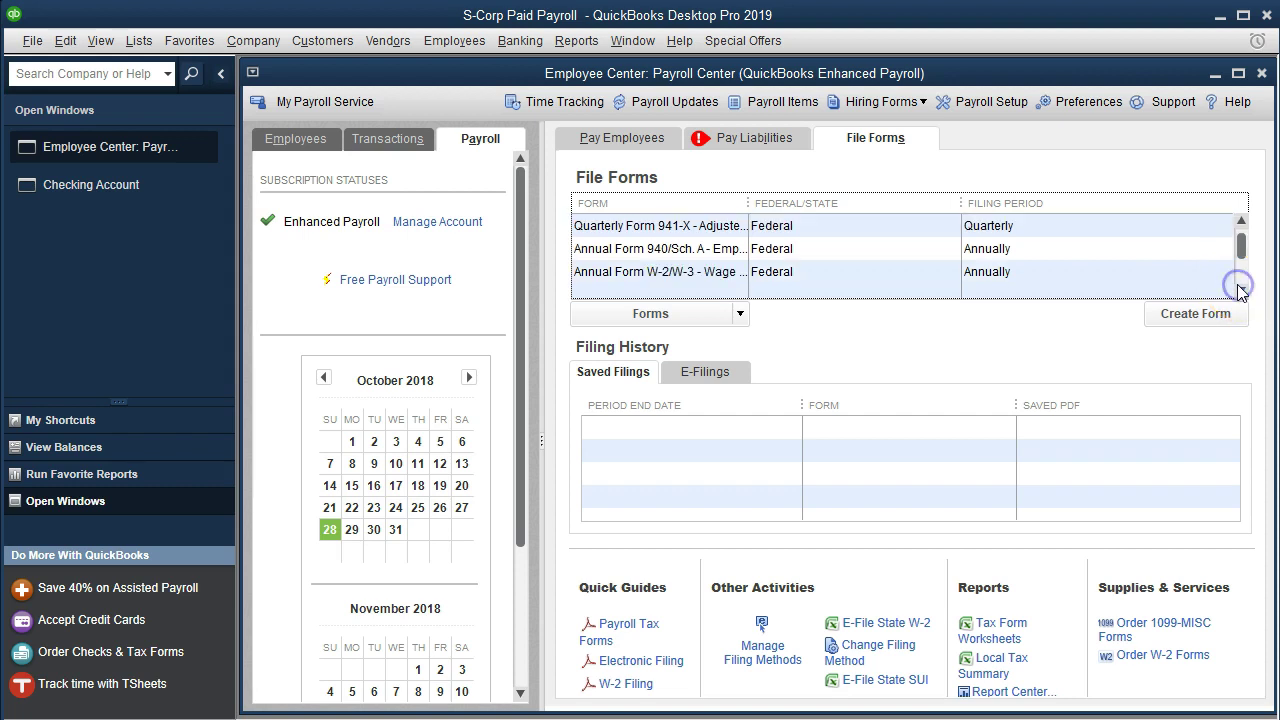
Start the Annual Form W-2/W-3 with the year changed from 2017 to 2018, accepting the warning
{"action": "double_click", "coordinate": [670, 280]}
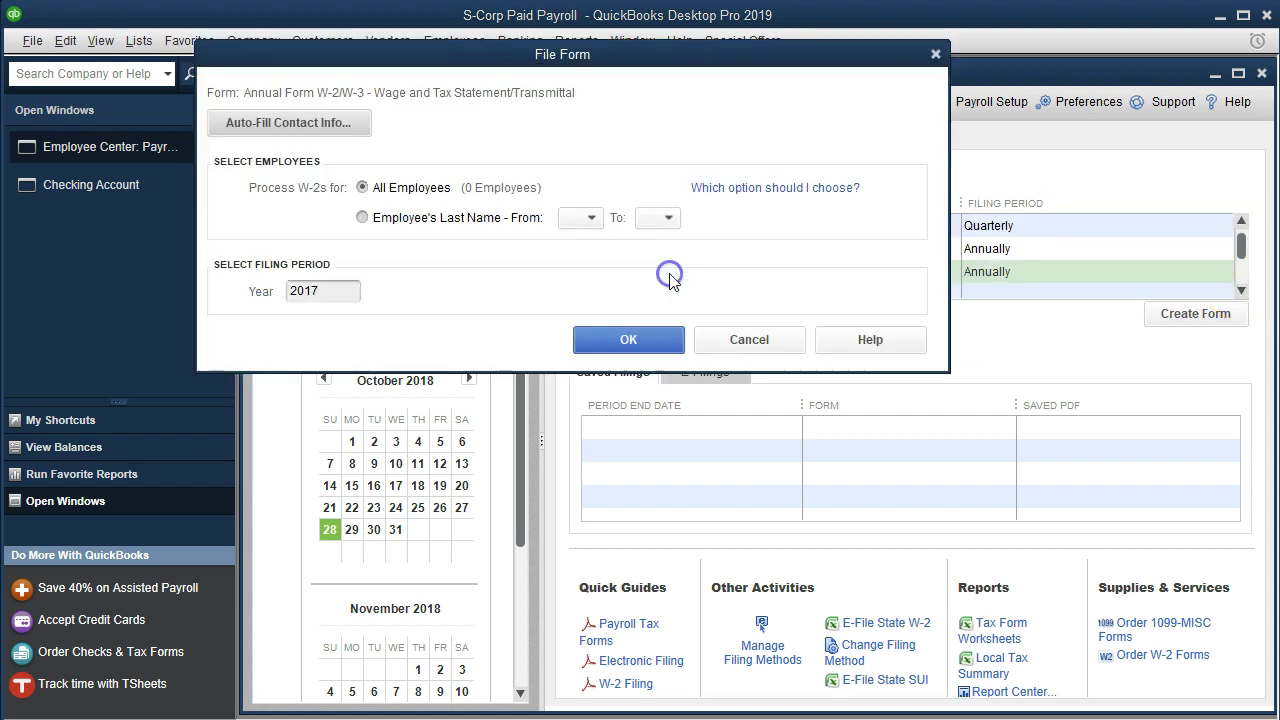
{"action": "left_click_drag", "start_coordinate": [344, 291], "coordinate": [240, 291]}
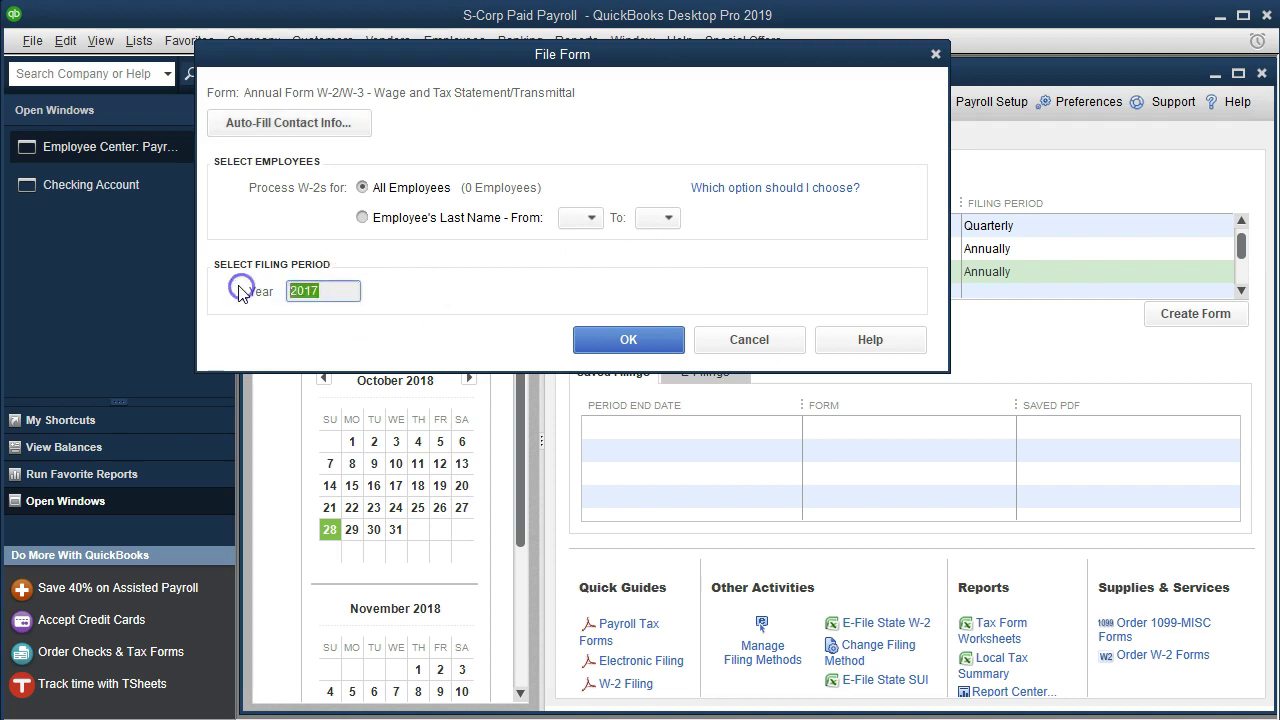
{"action": "type", "text": "201"}
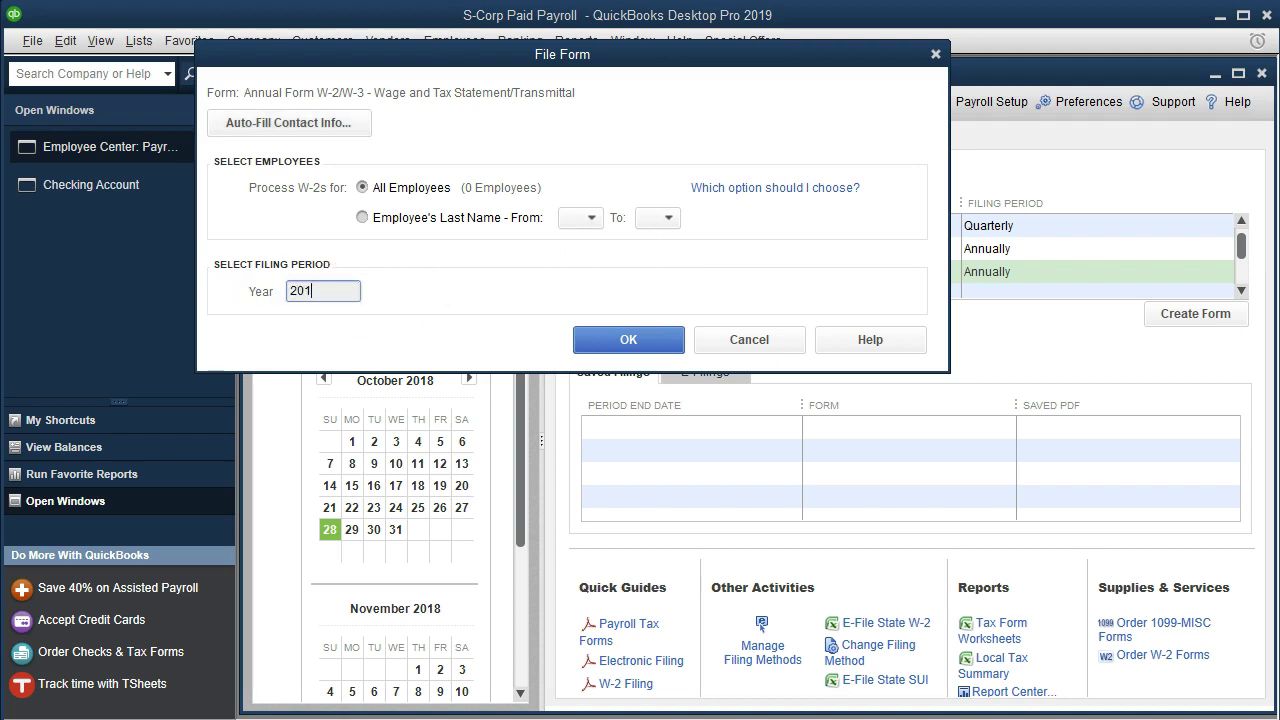
{"action": "type", "text": "8"}
{"action": "left_click", "coordinate": [645, 341]}
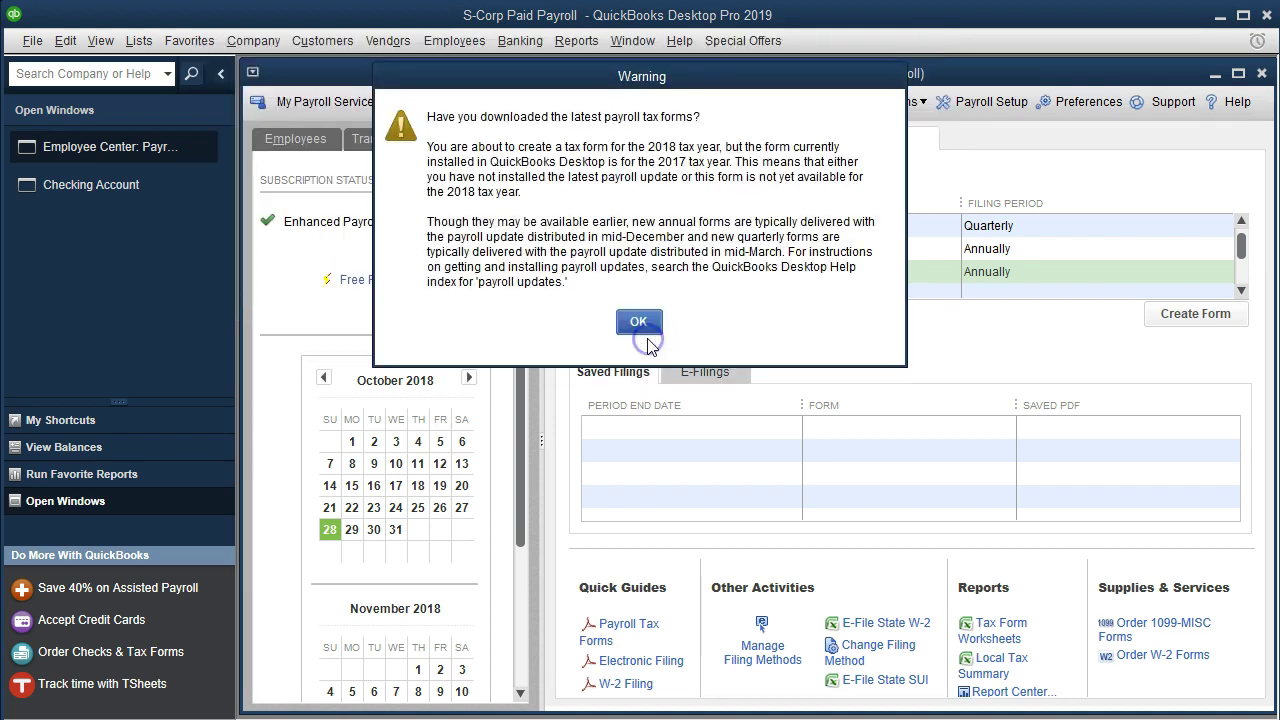
{"action": "left_click", "coordinate": [645, 321]}
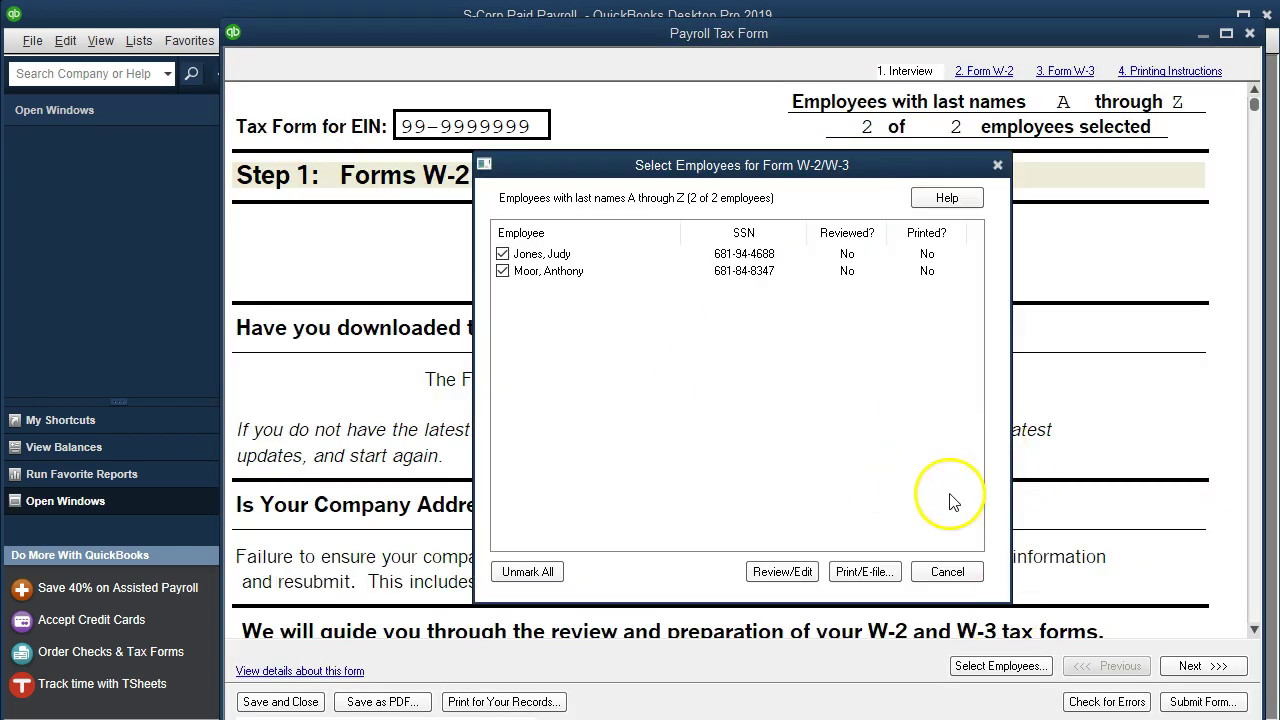
Open Review/Edit and advance through the interview pages to the first employee's W-2 worksheet
{"action": "left_click", "coordinate": [782, 572]}
{"action": "left_click", "coordinate": [1196, 667]}
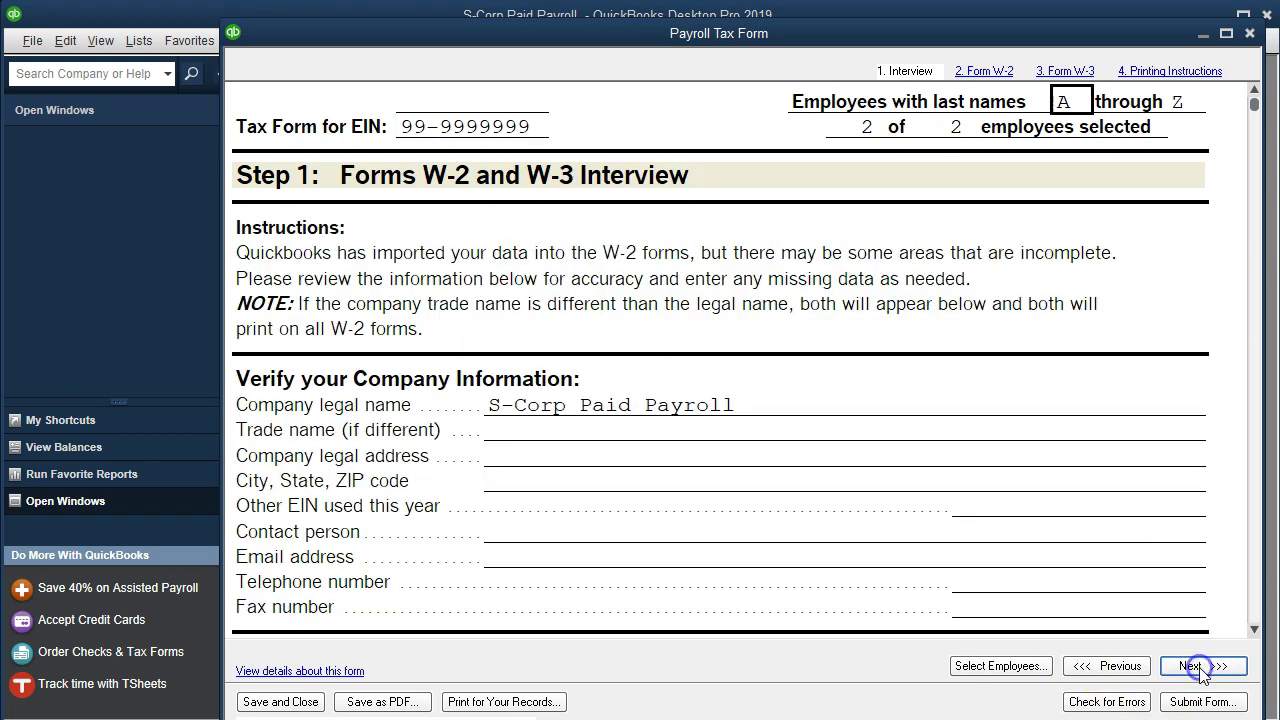
{"action": "left_click", "coordinate": [1201, 667]}
{"action": "left_click", "coordinate": [1203, 666]}
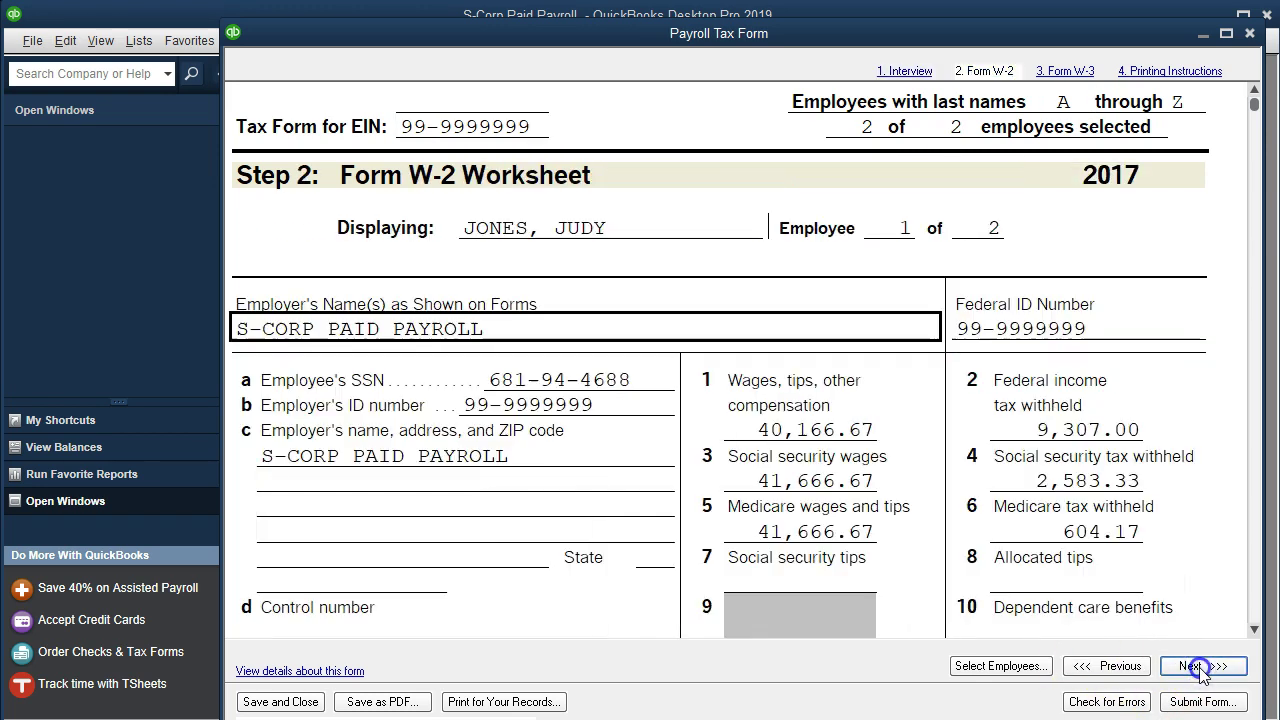
{"action": "left_click_drag", "start_coordinate": [1029, 38], "coordinate": [1019, 8]}
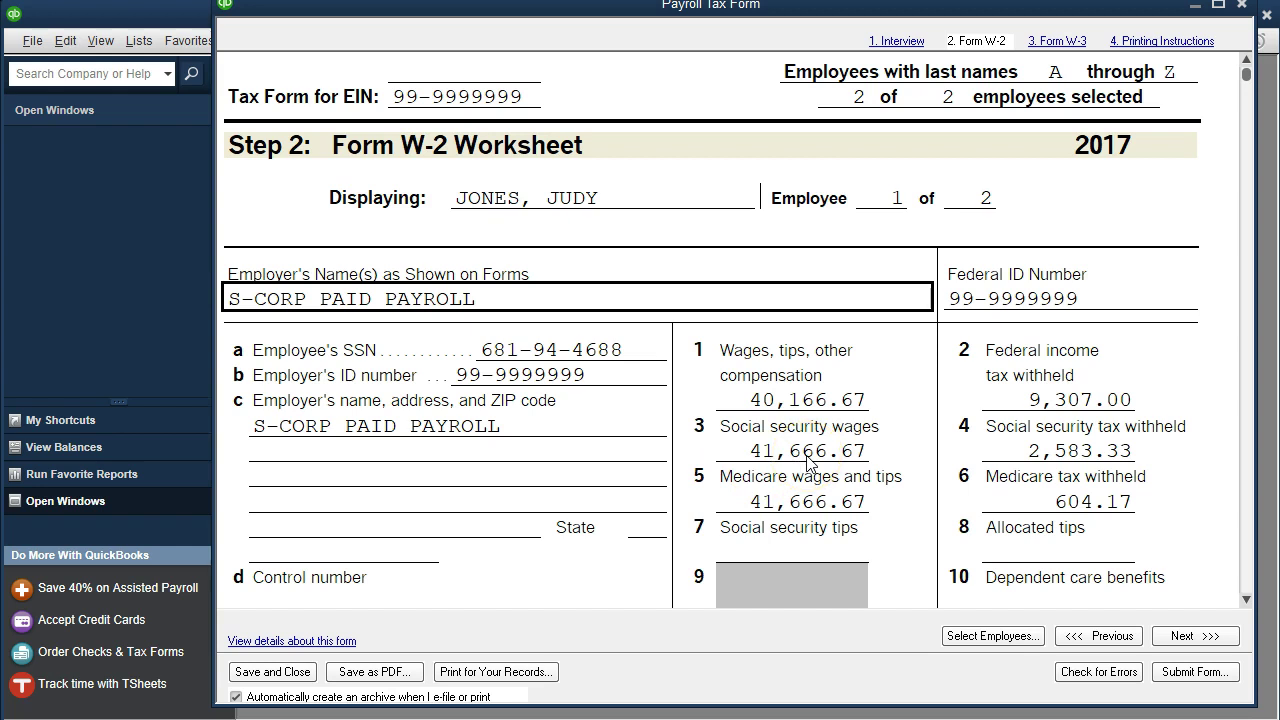
Scroll the first employee's W-2 from 41,666.67 social security wages down to 40,166.67 state wages
{"action": "scroll", "coordinate": [806, 455], "scroll_direction": "down", "scroll_amount": 3}
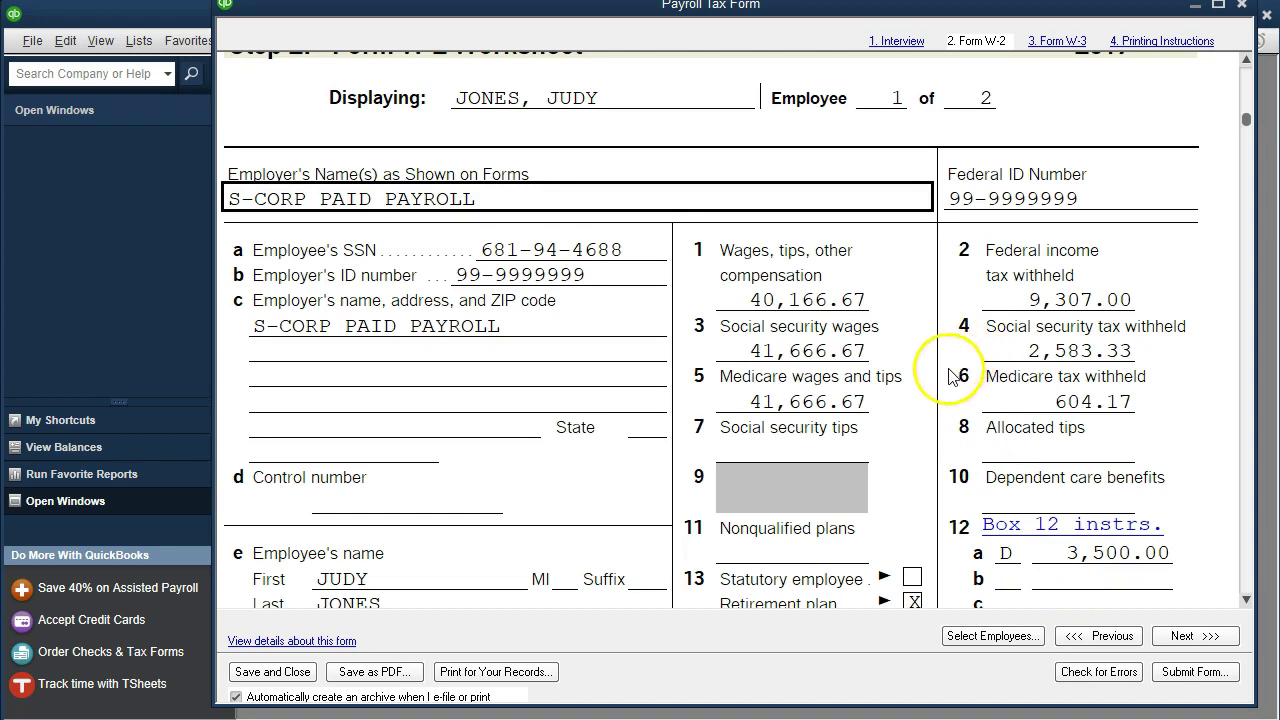
{"action": "scroll", "coordinate": [926, 414], "scroll_direction": "down", "scroll_amount": 5}
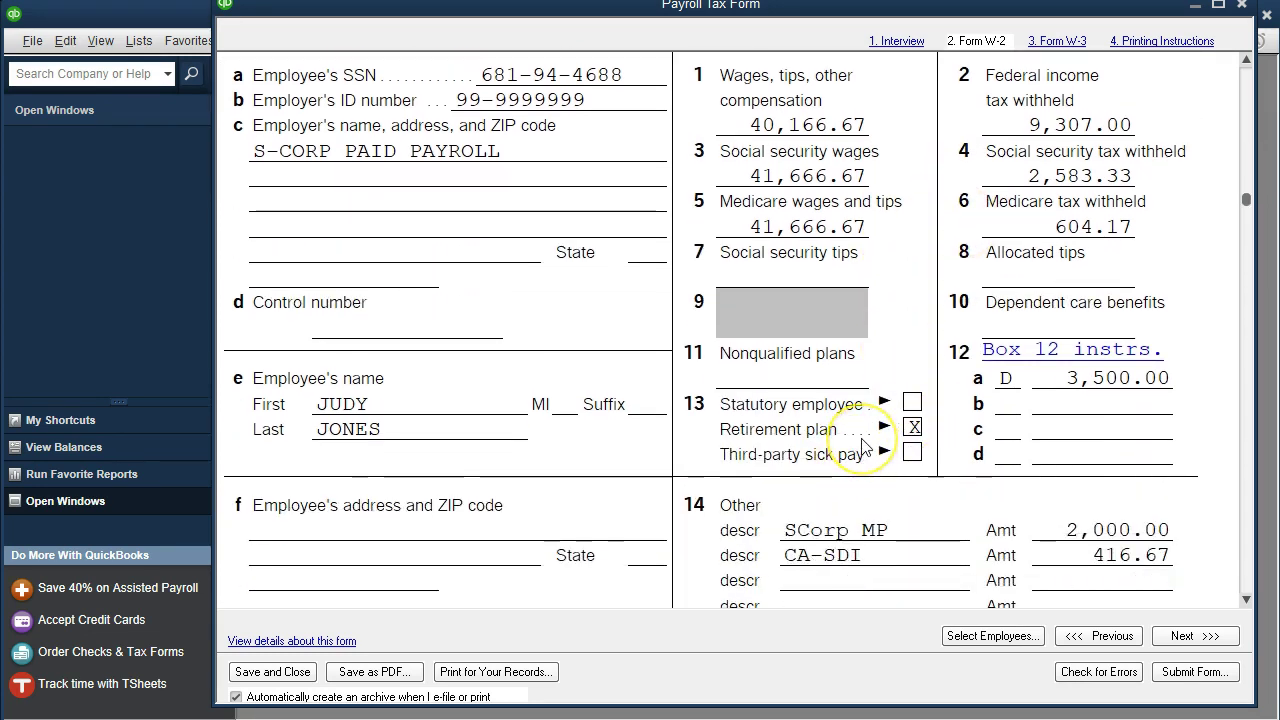
{"action": "scroll", "coordinate": [862, 447], "scroll_direction": "down", "scroll_amount": 2}
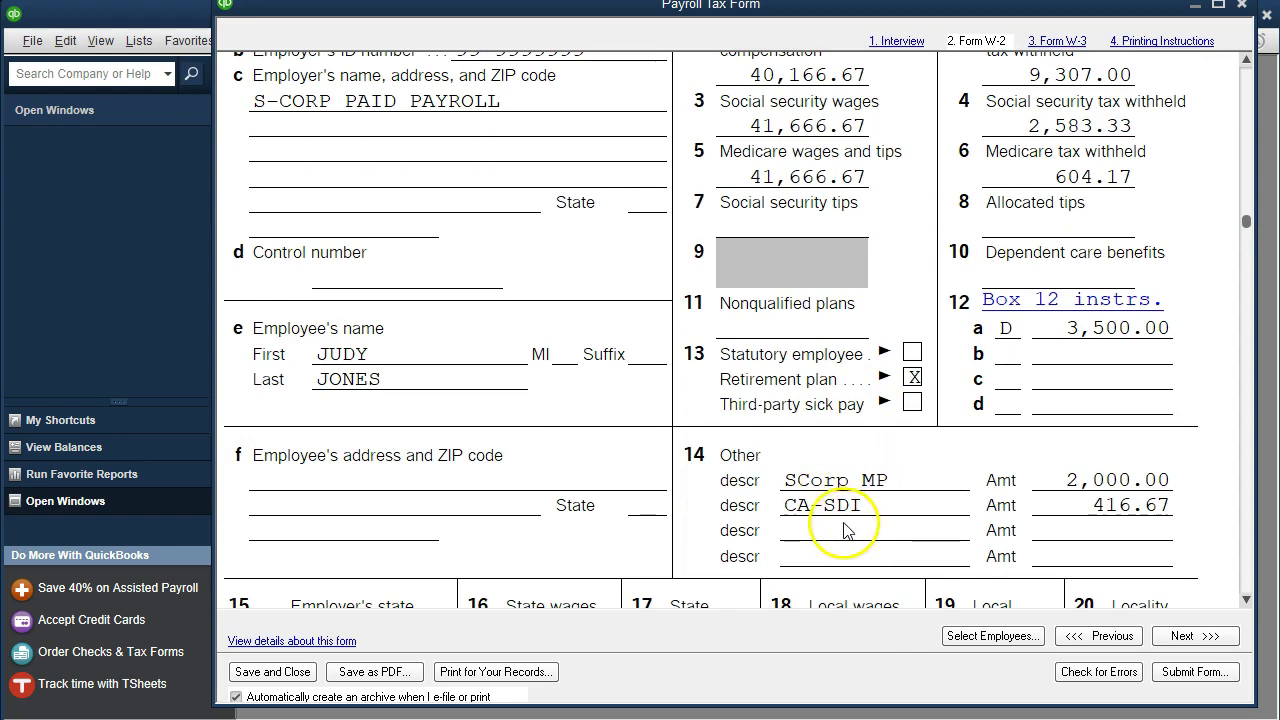
{"action": "scroll", "coordinate": [843, 530], "scroll_direction": "down", "scroll_amount": 1}
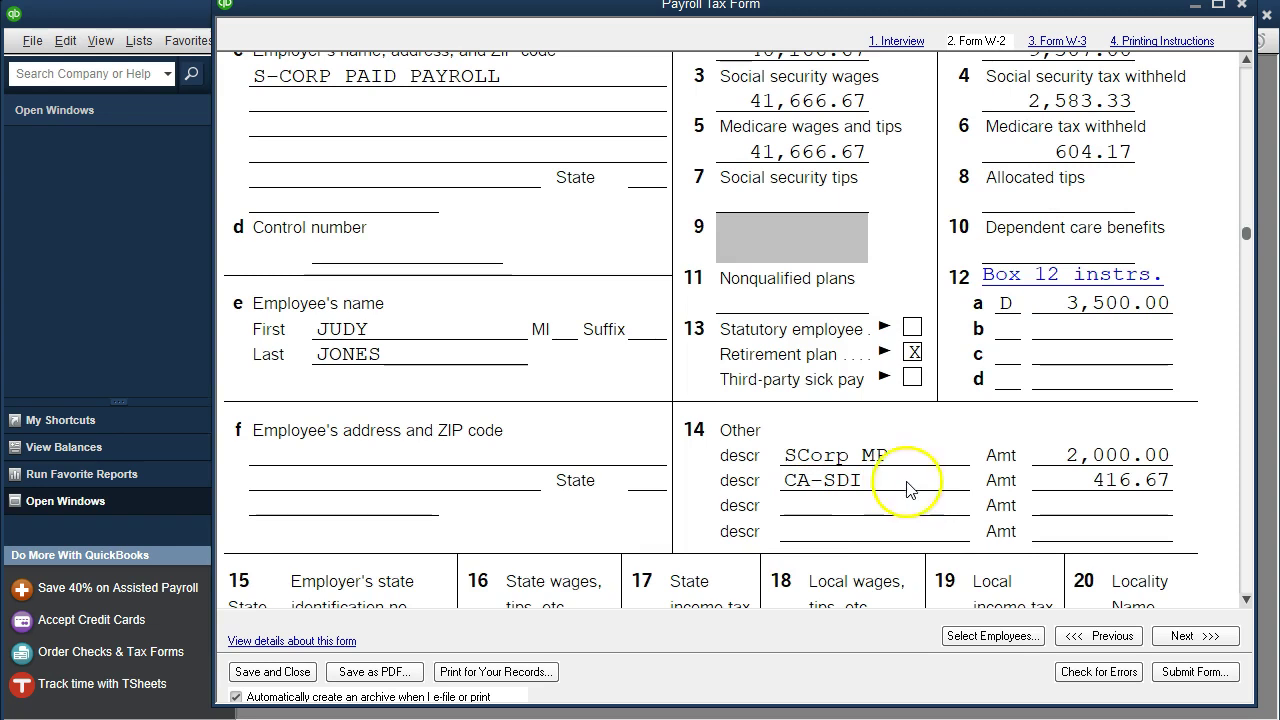
{"action": "scroll", "coordinate": [887, 542], "scroll_direction": "down", "scroll_amount": 3}
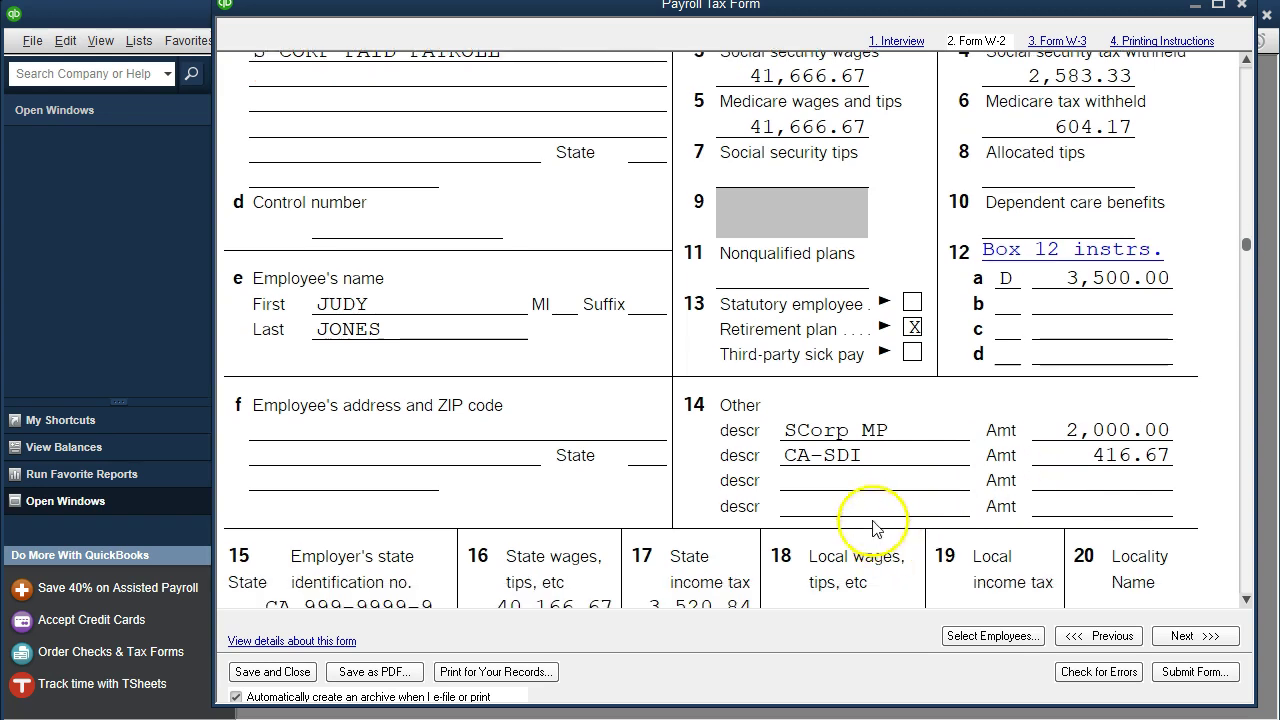
{"action": "scroll", "coordinate": [866, 512], "scroll_direction": "down", "scroll_amount": 3}
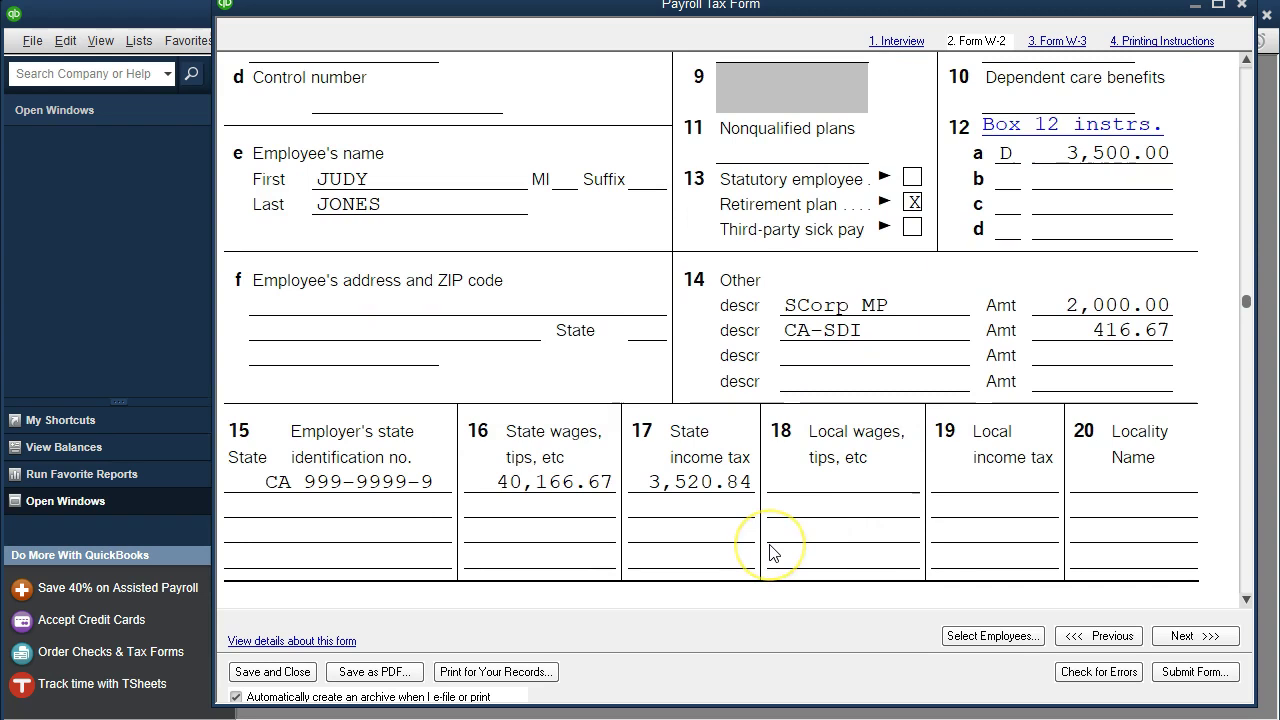
Show employee 2 of 2's W-2 (46,087.50 social security wages) and scroll to box 12
{"action": "left_click", "coordinate": [1167, 640]}
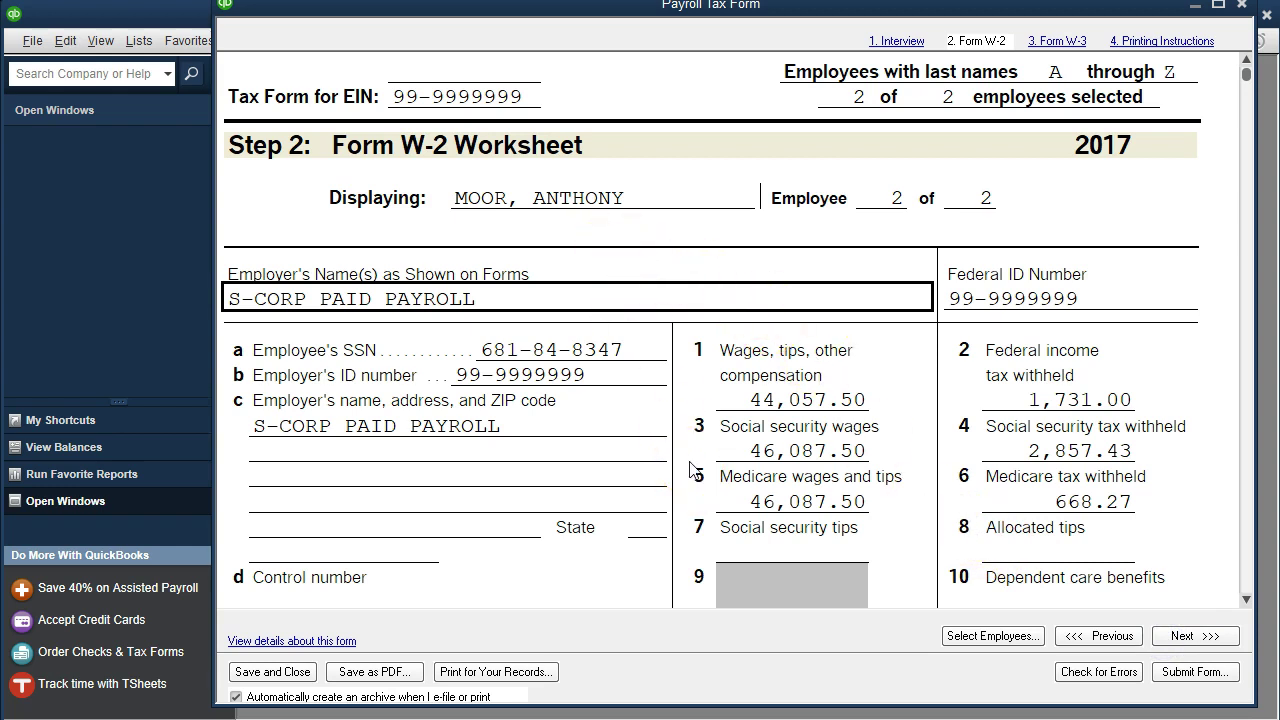
{"action": "scroll", "coordinate": [693, 470], "scroll_direction": "down", "scroll_amount": 1}
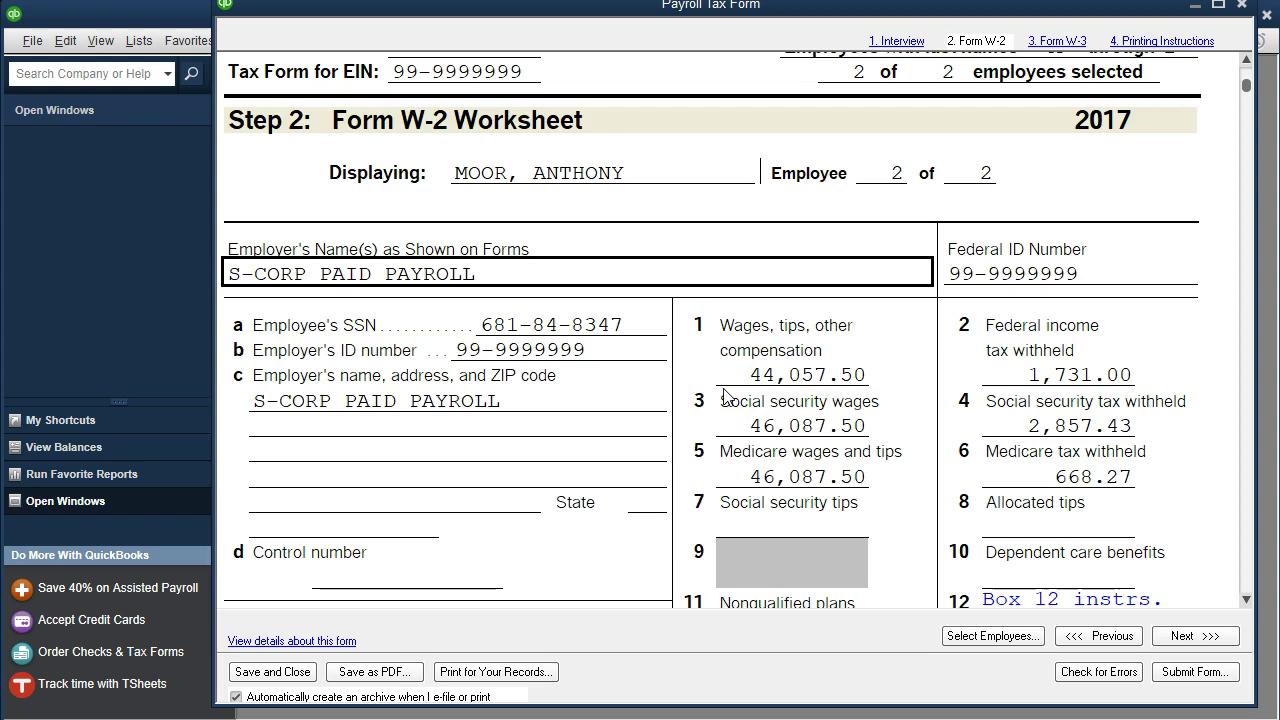
{"action": "scroll", "coordinate": [723, 396], "scroll_direction": "down", "scroll_amount": 3}
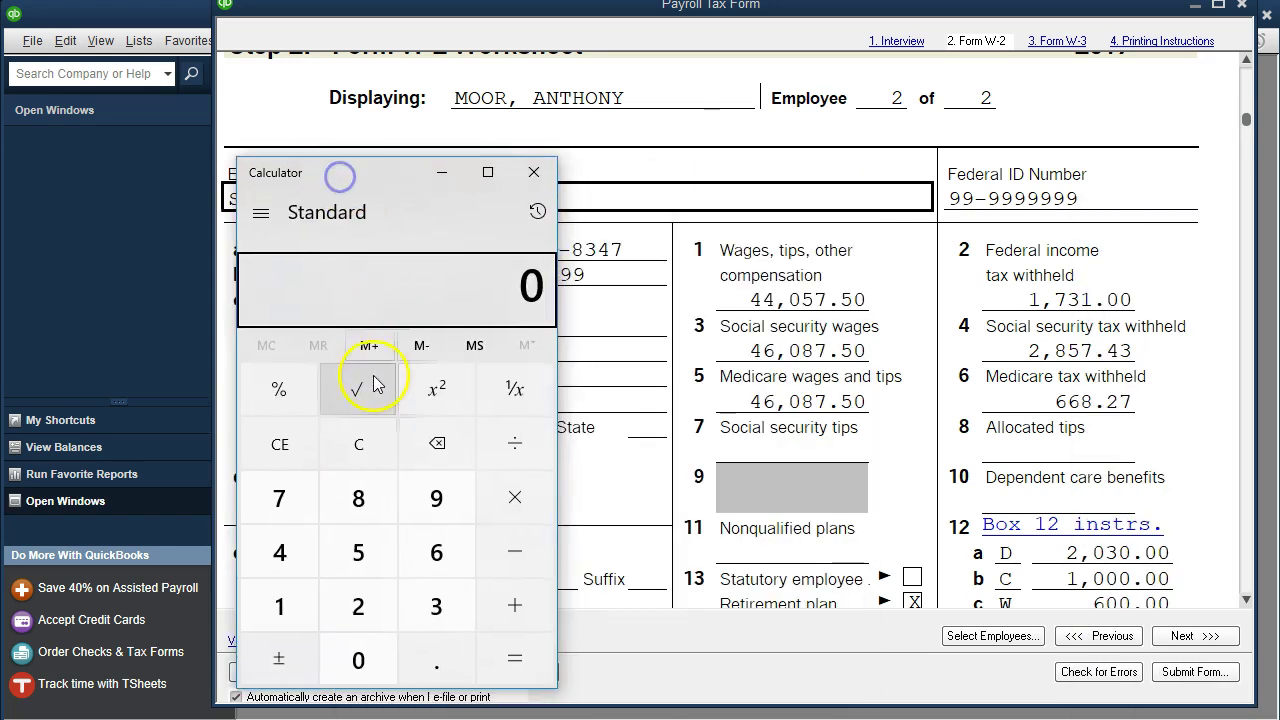
{"action": "type", "text": "46"}
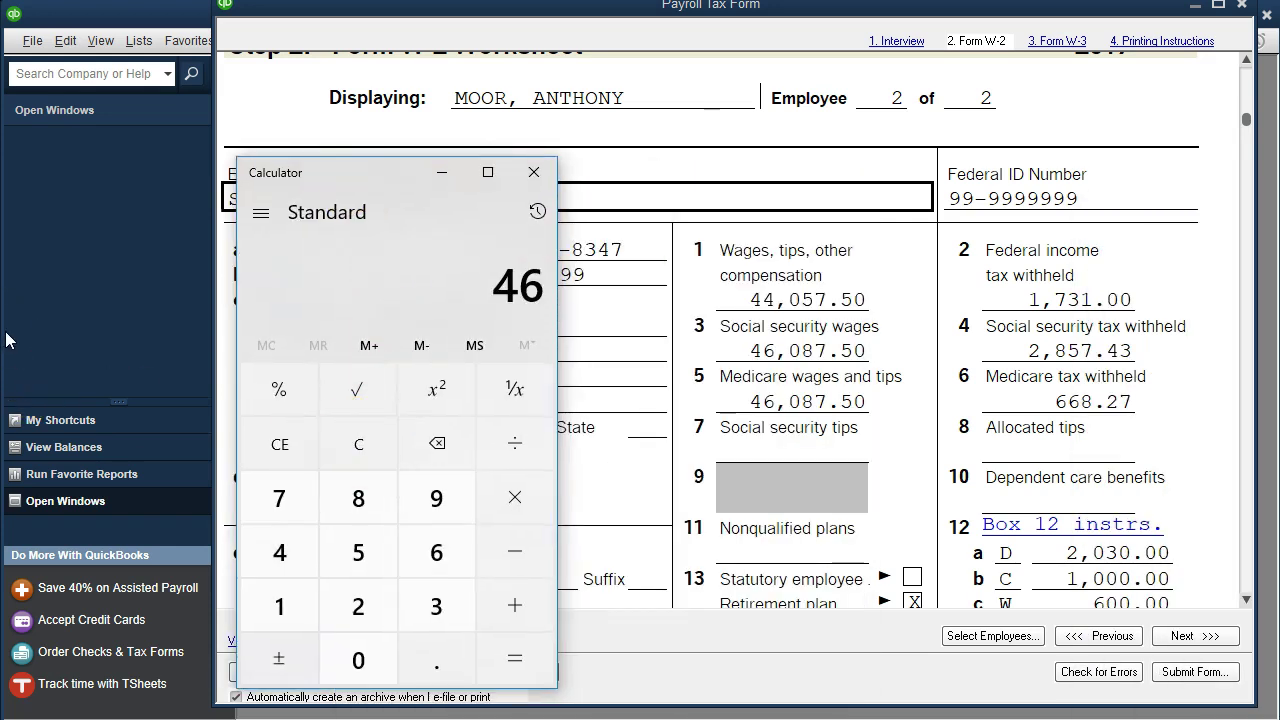
{"action": "type", "text": "087.5-440"}
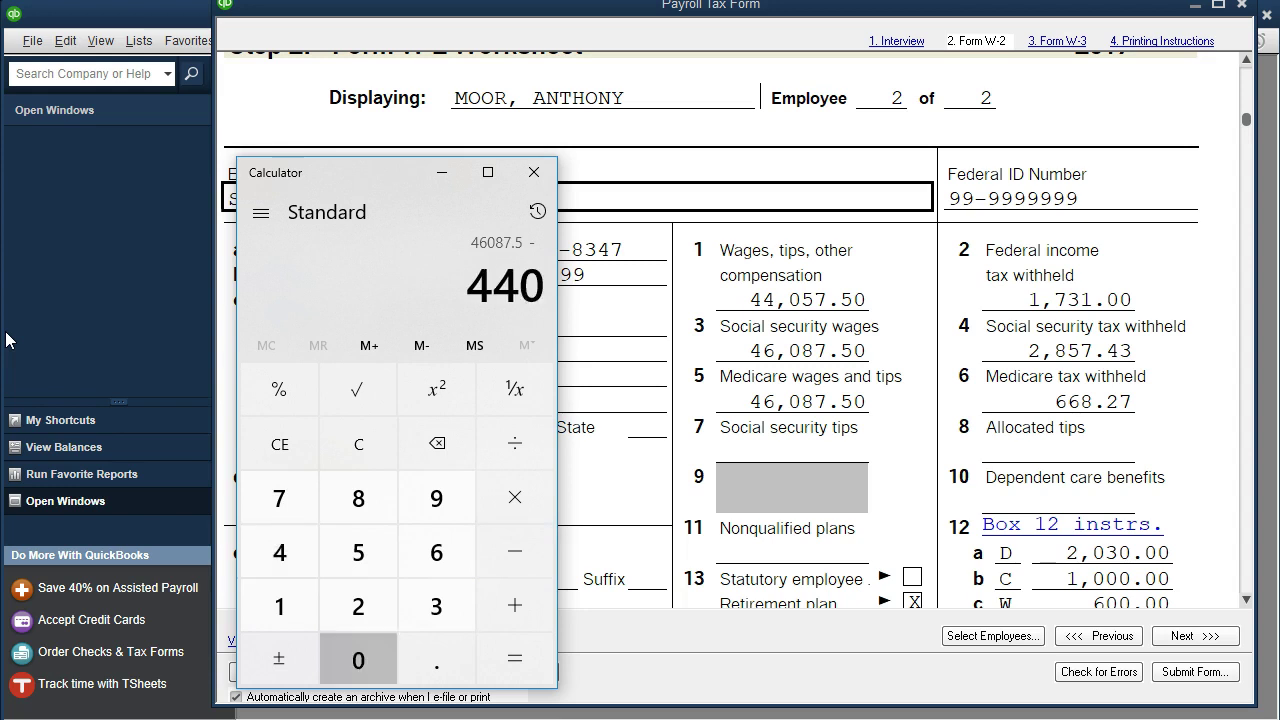
{"action": "type", "text": "57.5="}
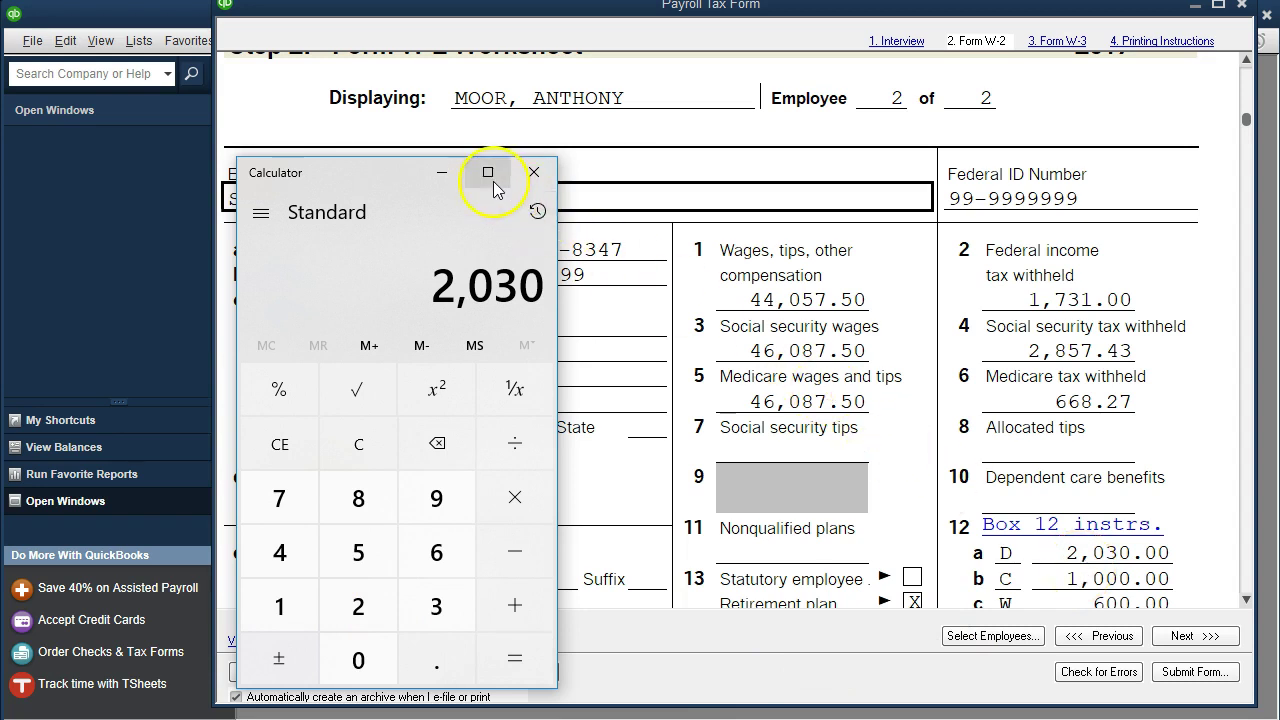
{"action": "left_click", "coordinate": [533, 173]}
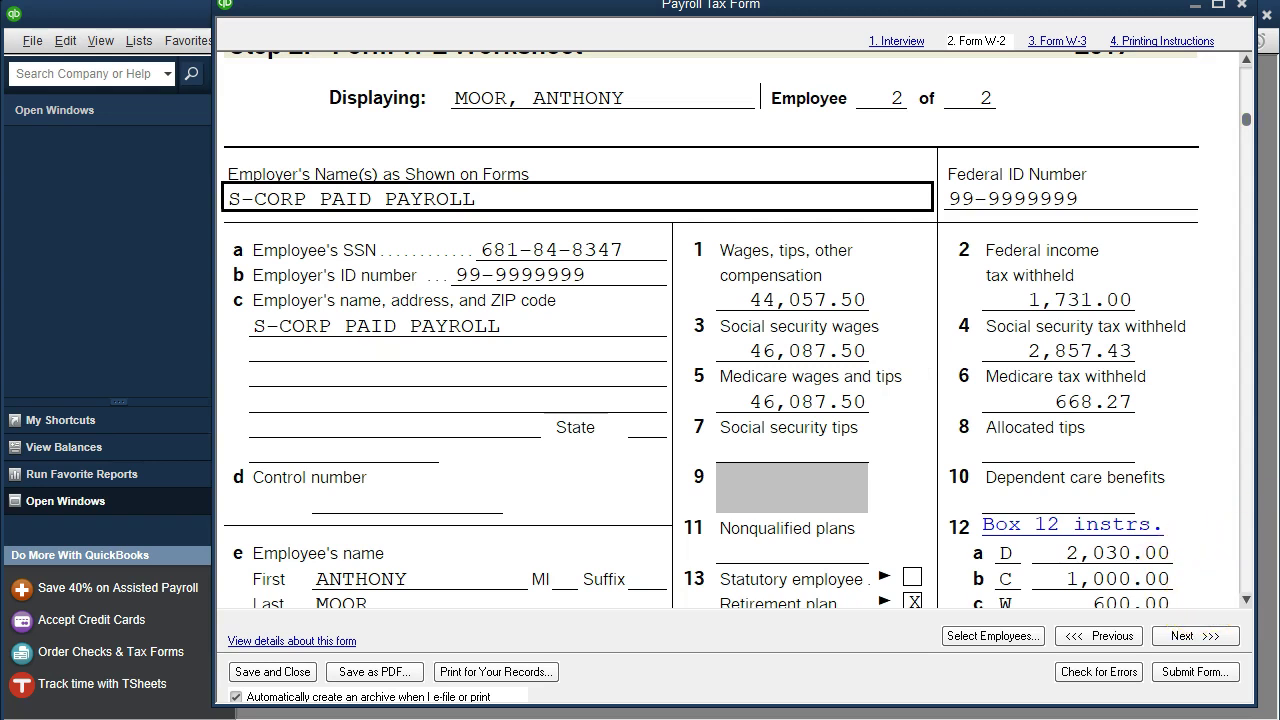
{"action": "key", "text": "alt+Tab"}
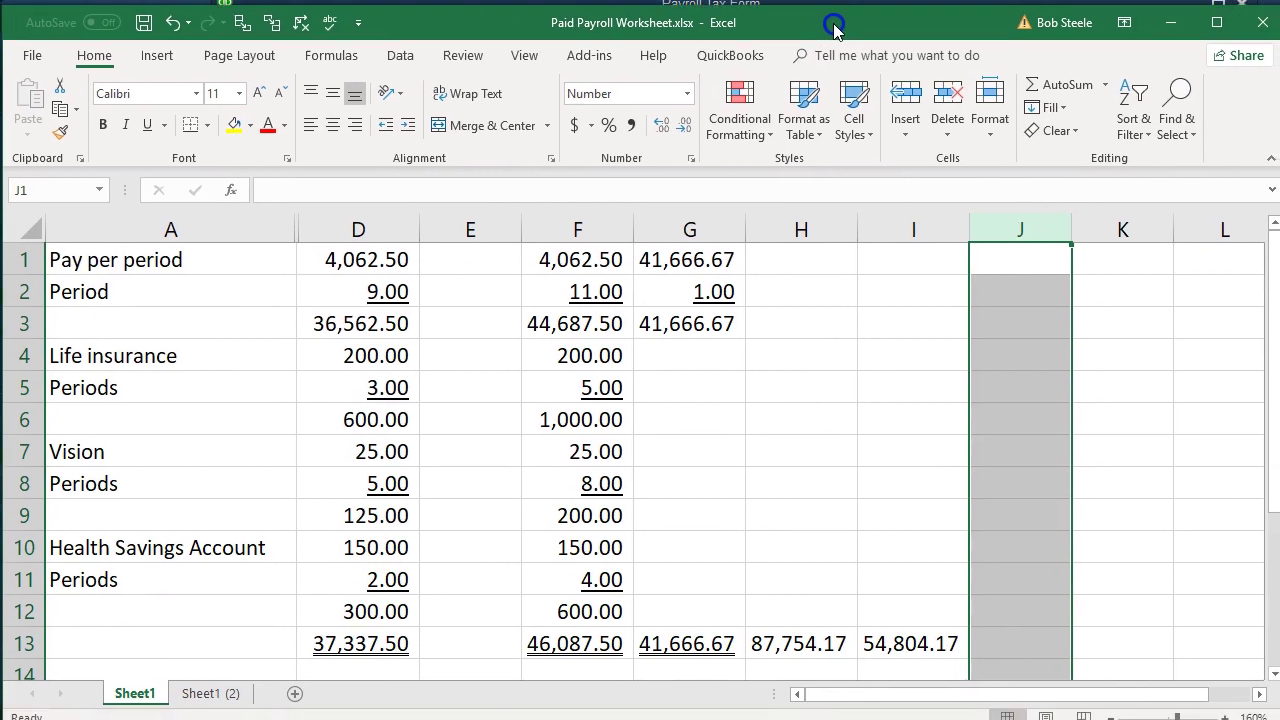
Hide columns D and E, then check the F1 and F2 values and the F3 wage formula
{"action": "left_click_drag", "start_coordinate": [470, 323], "coordinate": [472, 350]}
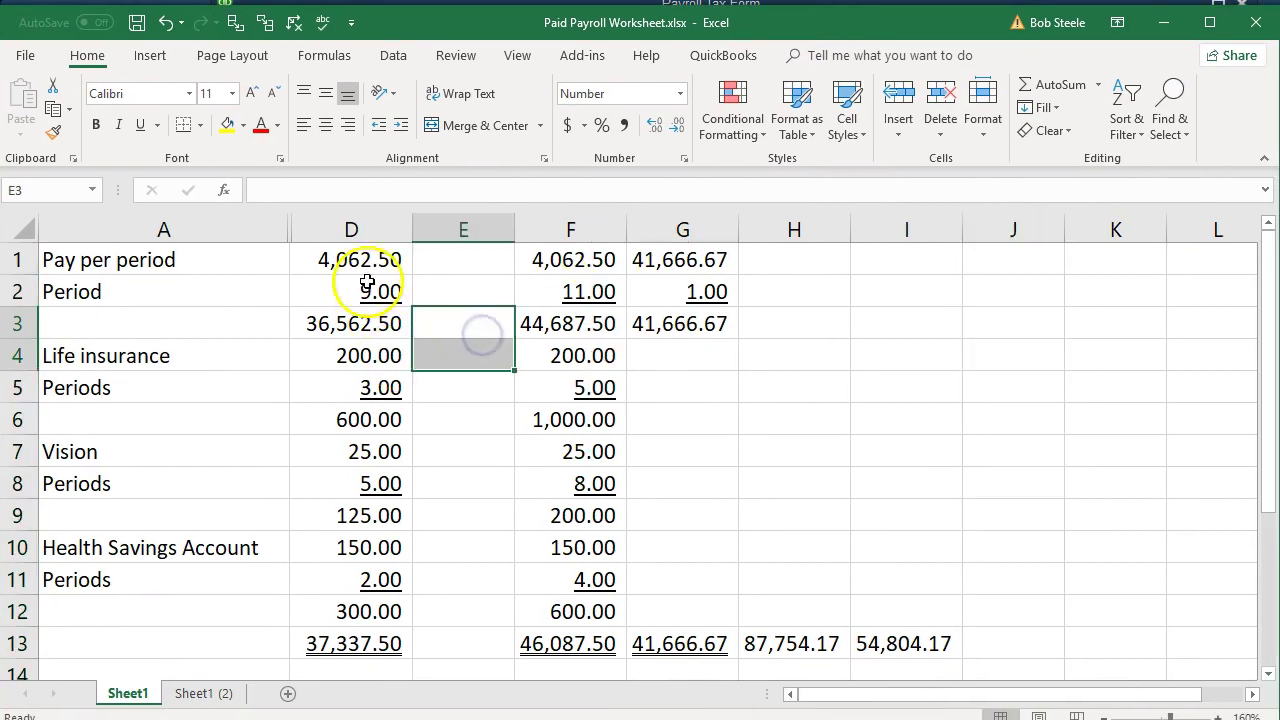
{"action": "left_click_drag", "start_coordinate": [370, 230], "coordinate": [437, 235]}
{"action": "right_click", "coordinate": [437, 330]}
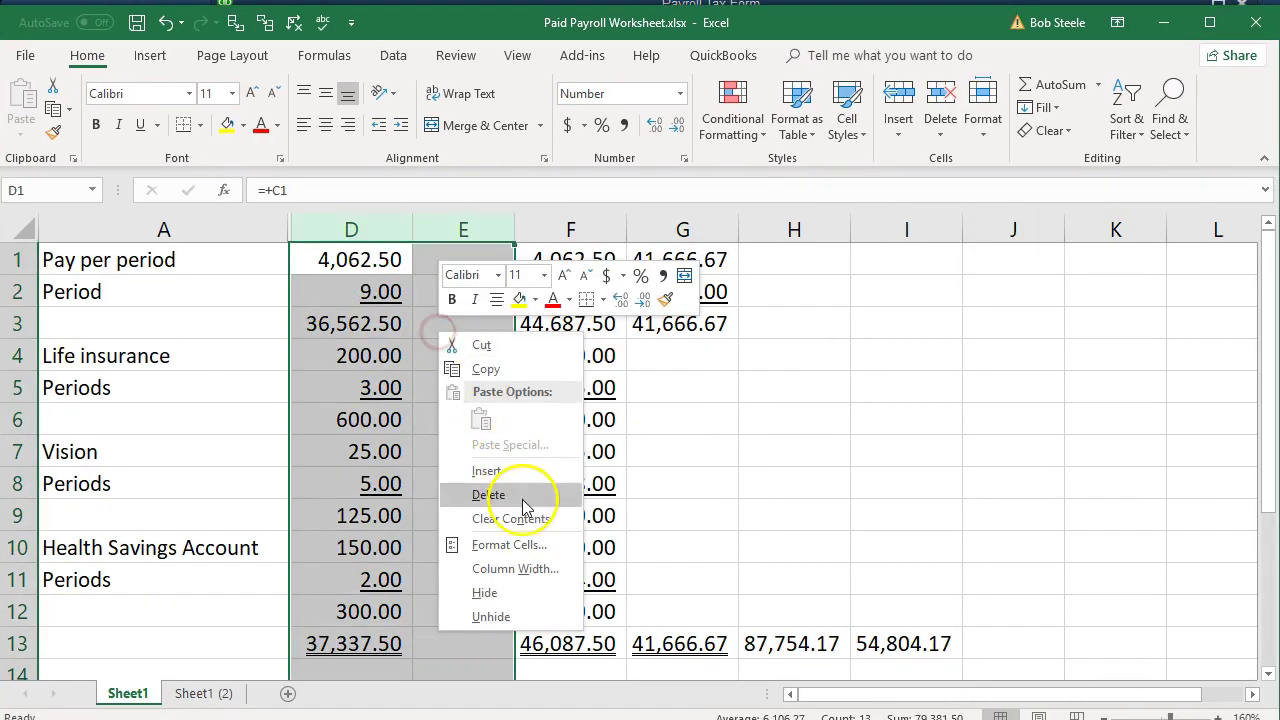
{"action": "left_click", "coordinate": [512, 596]}
{"action": "left_click", "coordinate": [520, 516]}
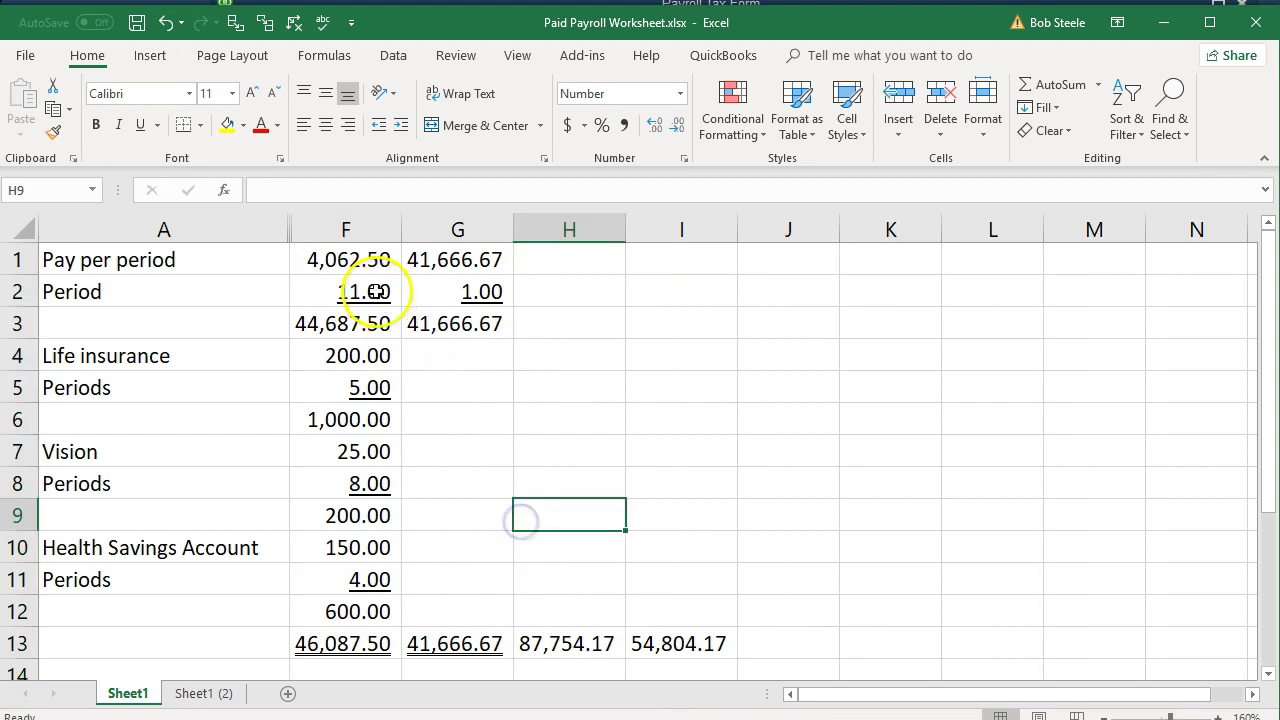
{"action": "left_click", "coordinate": [358, 262]}
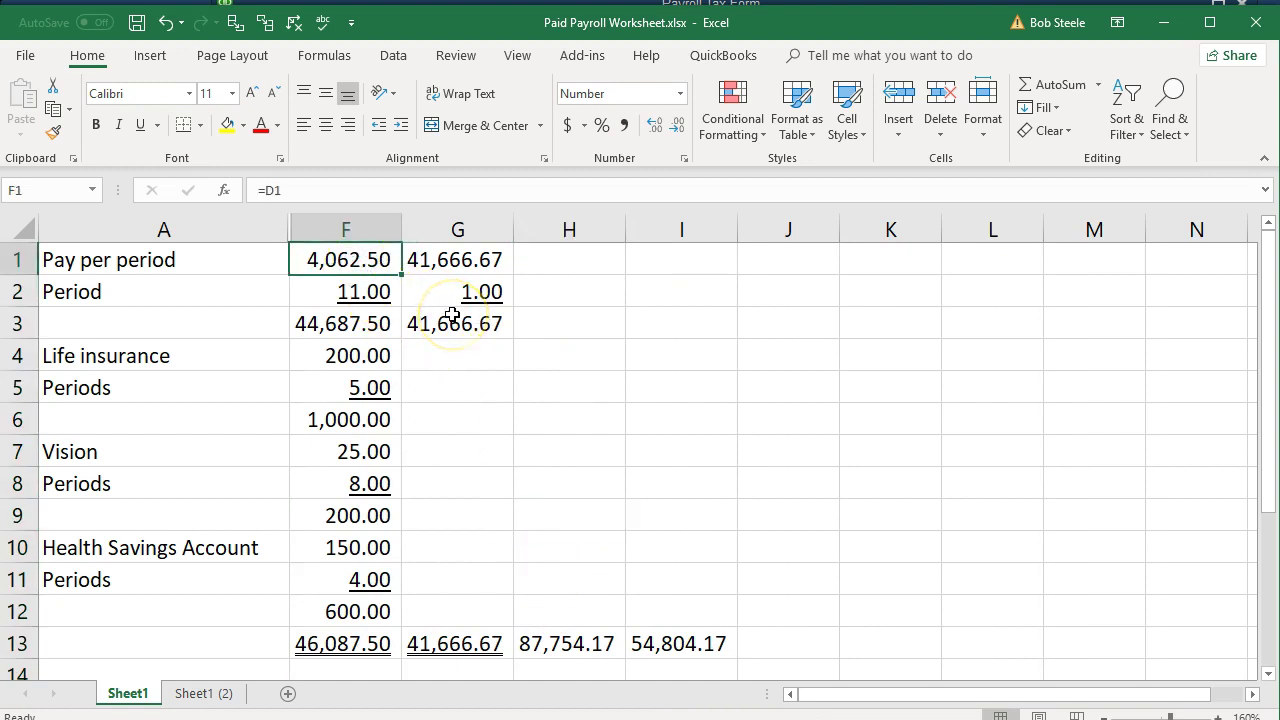
{"action": "left_click", "coordinate": [363, 291]}
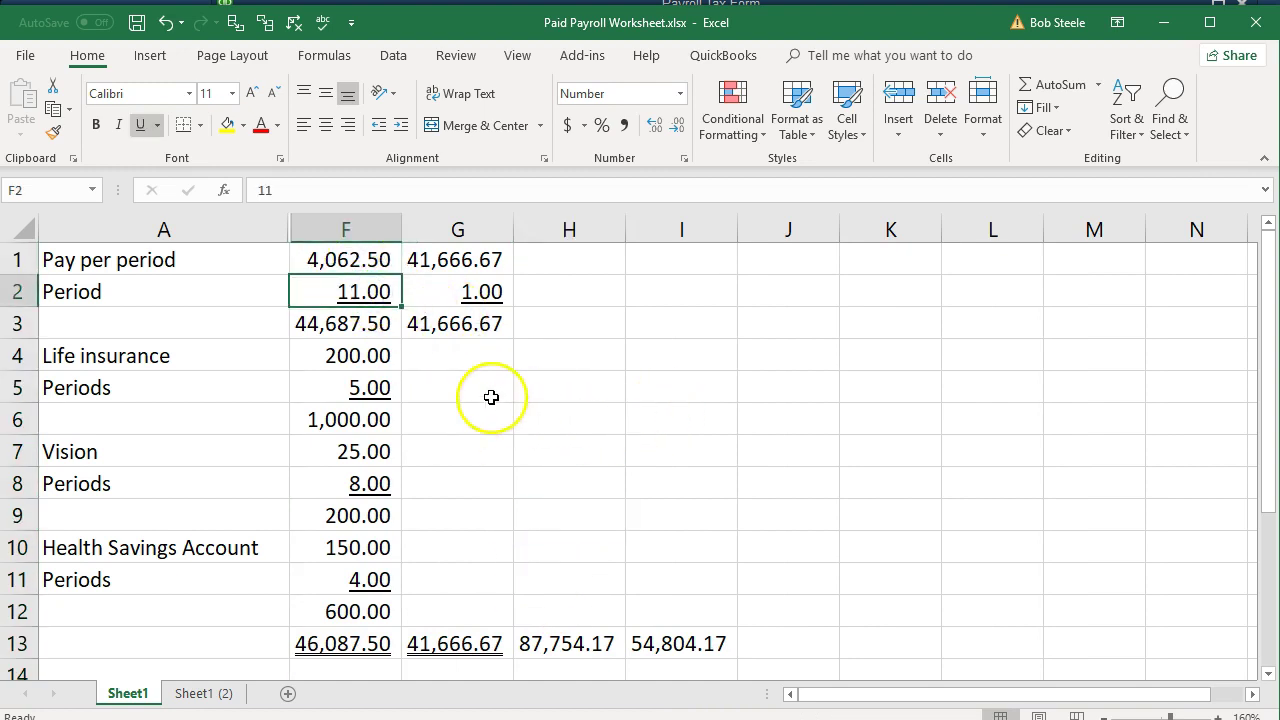
{"action": "left_click", "coordinate": [342, 326]}
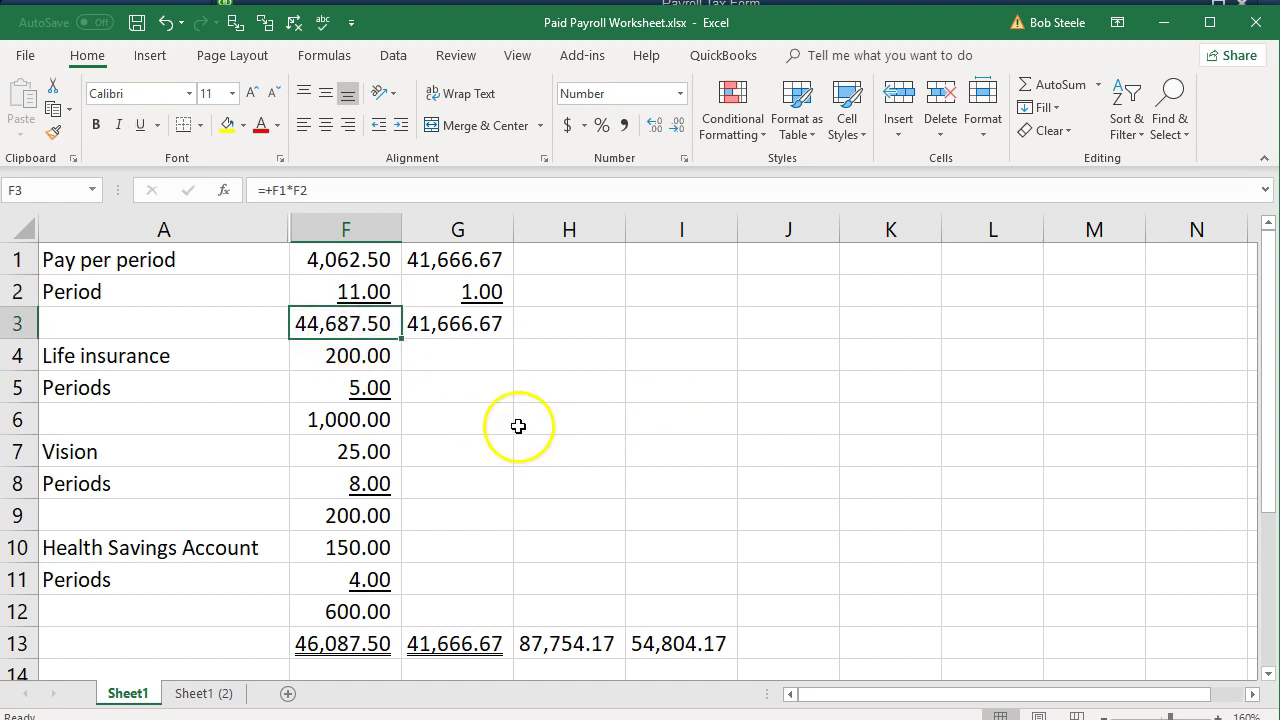
Trace life insurance, Vision and Health Savings Account amounts into F13, then move Excel aside
{"action": "left_click", "coordinate": [364, 357]}
{"action": "left_click", "coordinate": [368, 390]}
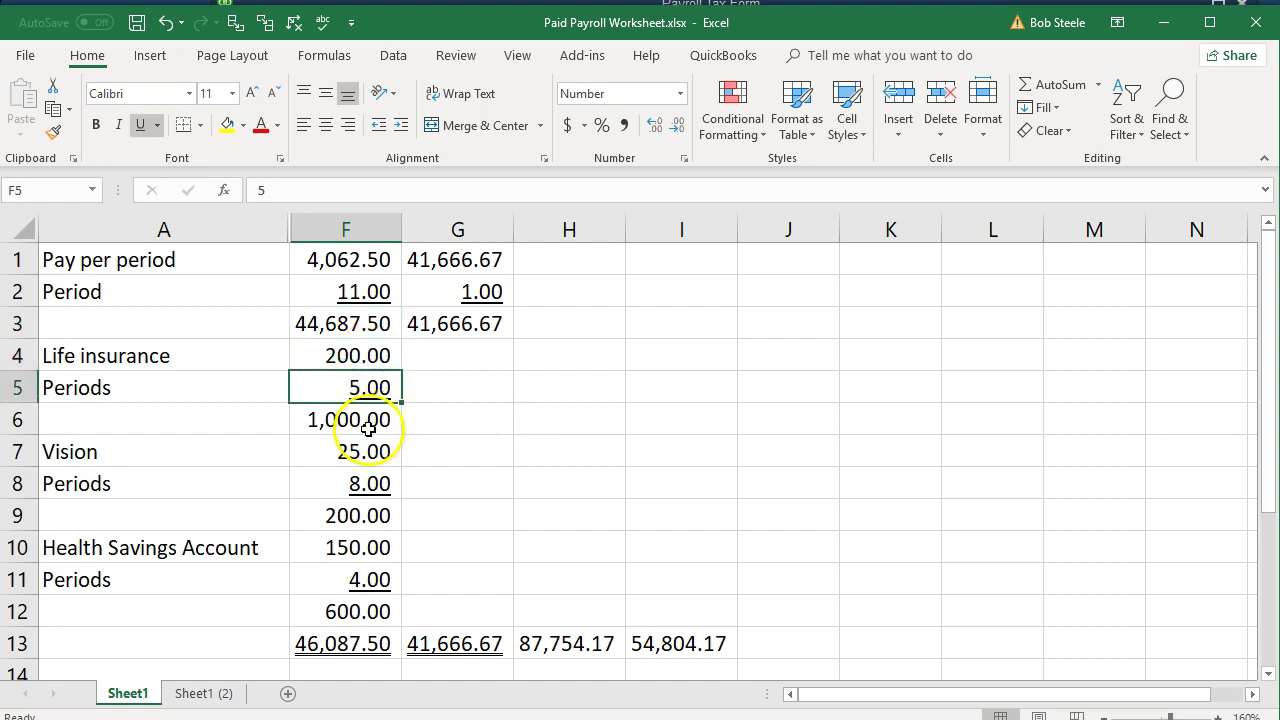
{"action": "left_click", "coordinate": [366, 420]}
{"action": "left_click", "coordinate": [372, 451]}
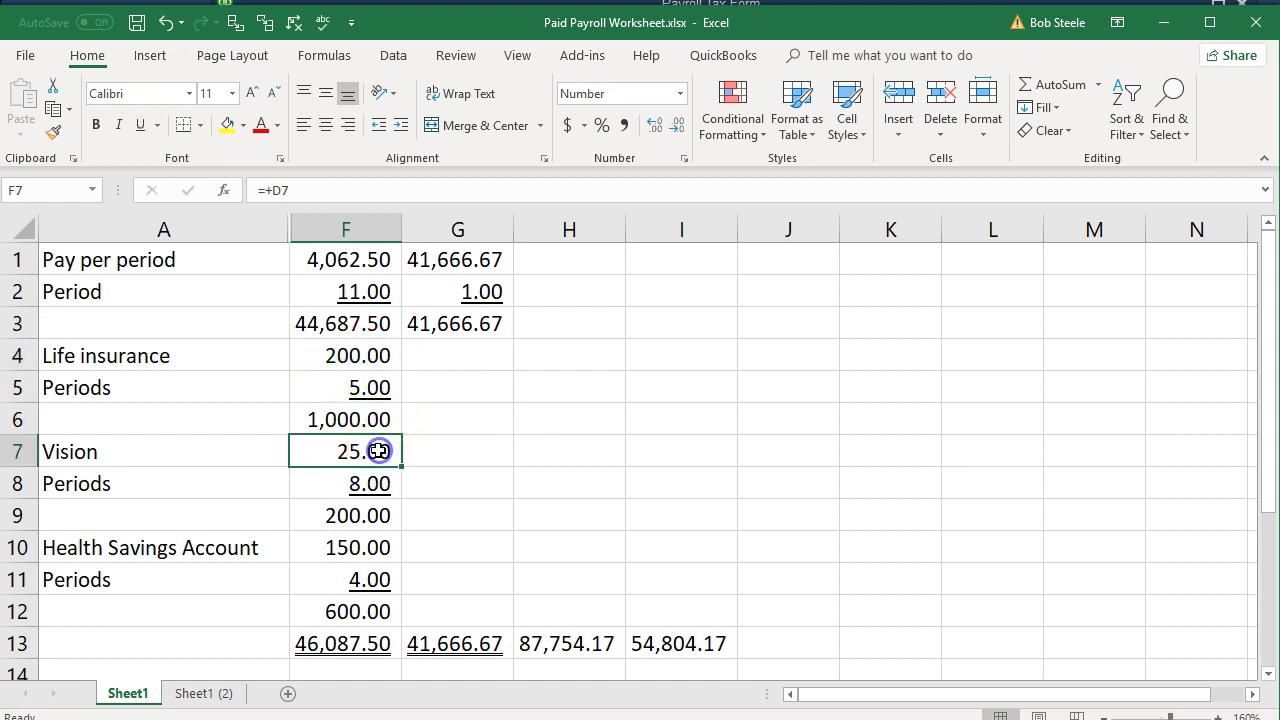
{"action": "left_click", "coordinate": [378, 487]}
{"action": "left_click", "coordinate": [380, 515]}
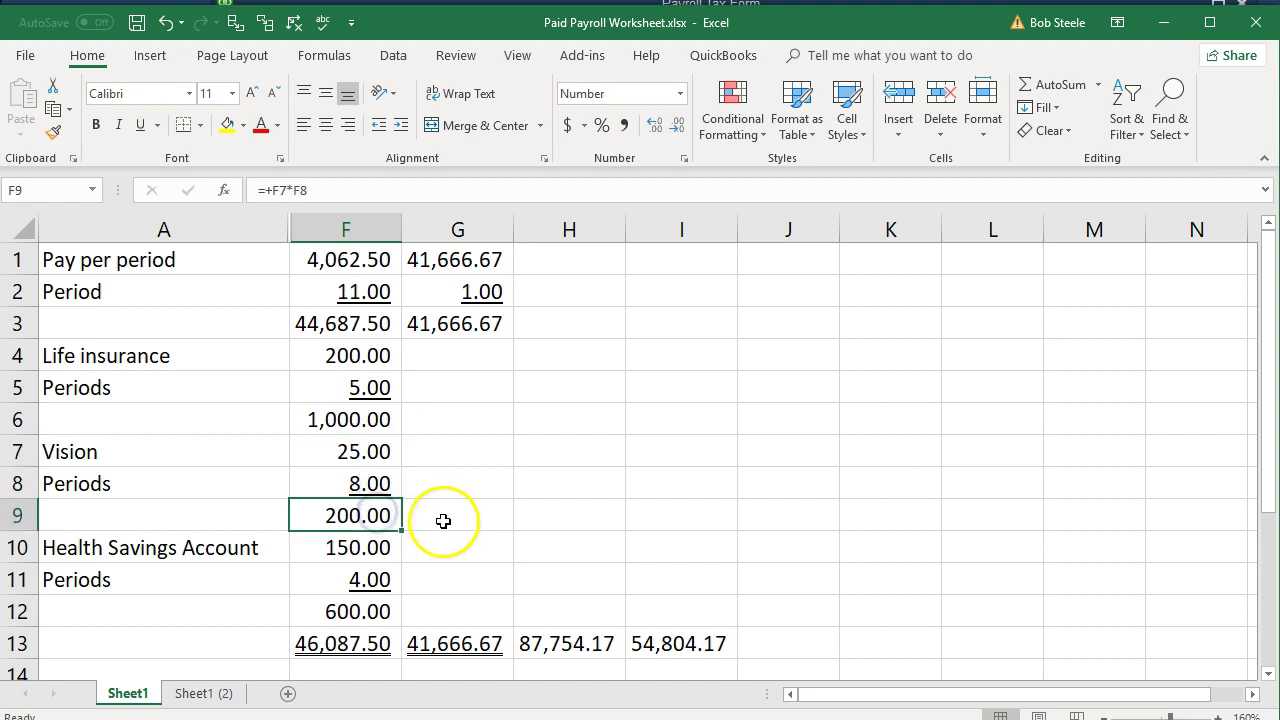
{"action": "left_click", "coordinate": [380, 545]}
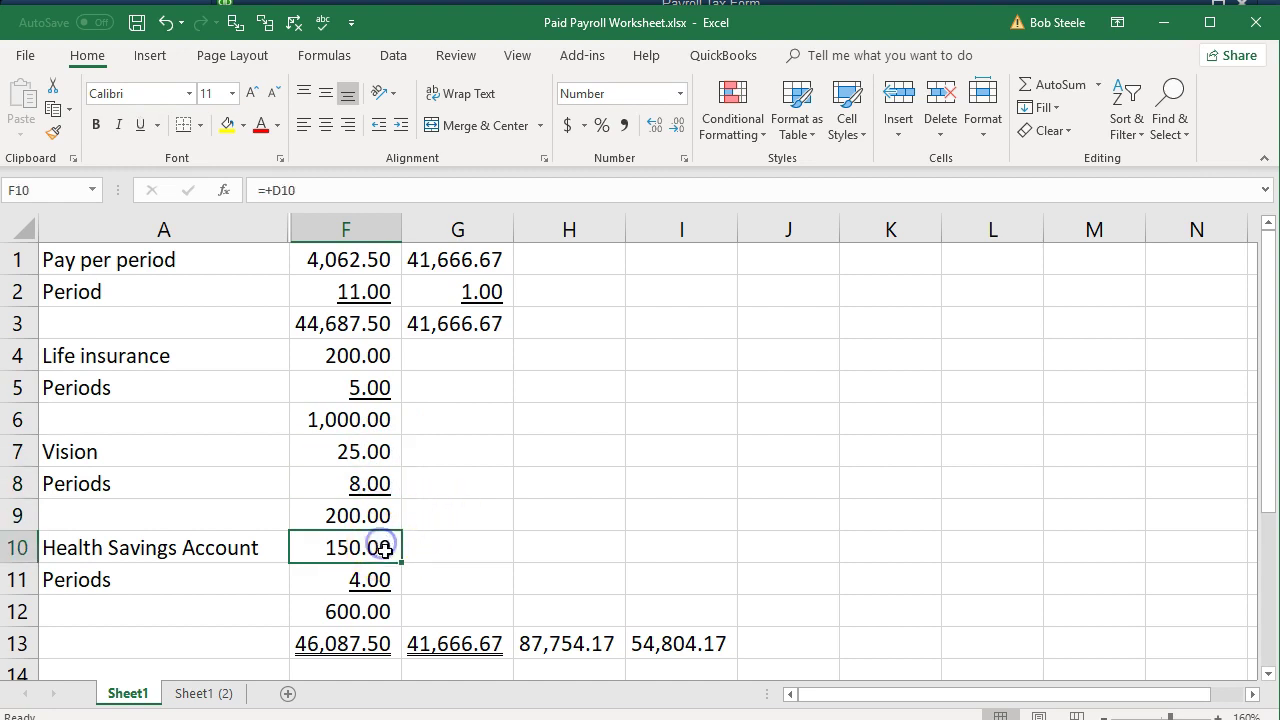
{"action": "left_click", "coordinate": [372, 610]}
{"action": "double_click", "coordinate": [358, 648]}
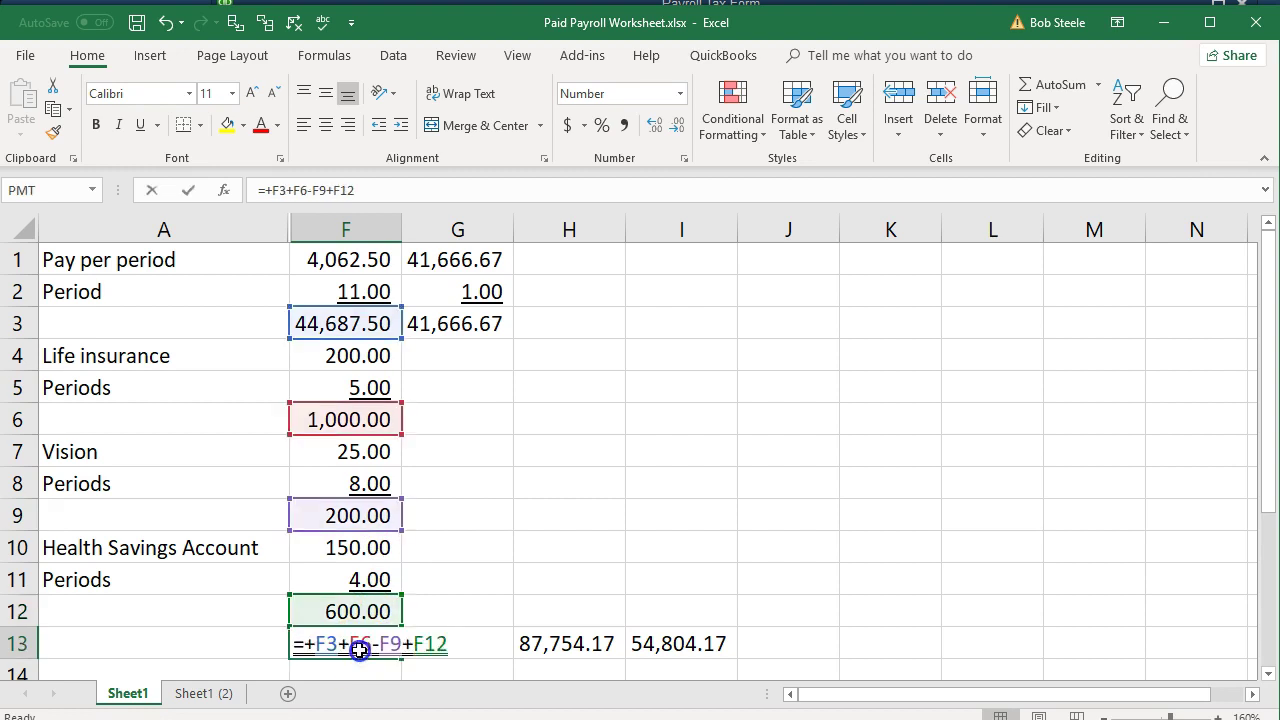
{"action": "key", "text": "Tab"}
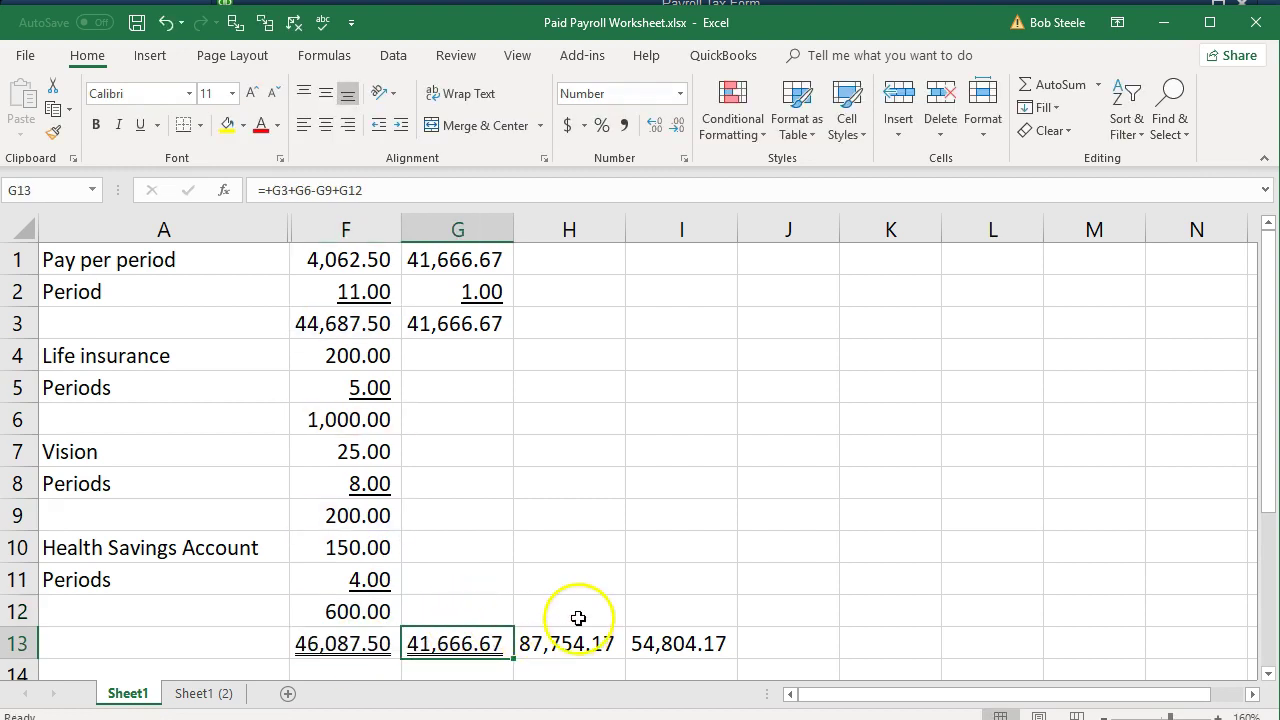
{"action": "double_click", "coordinate": [771, 30]}
{"action": "left_click_drag", "start_coordinate": [978, 16], "coordinate": [1279, 16]}
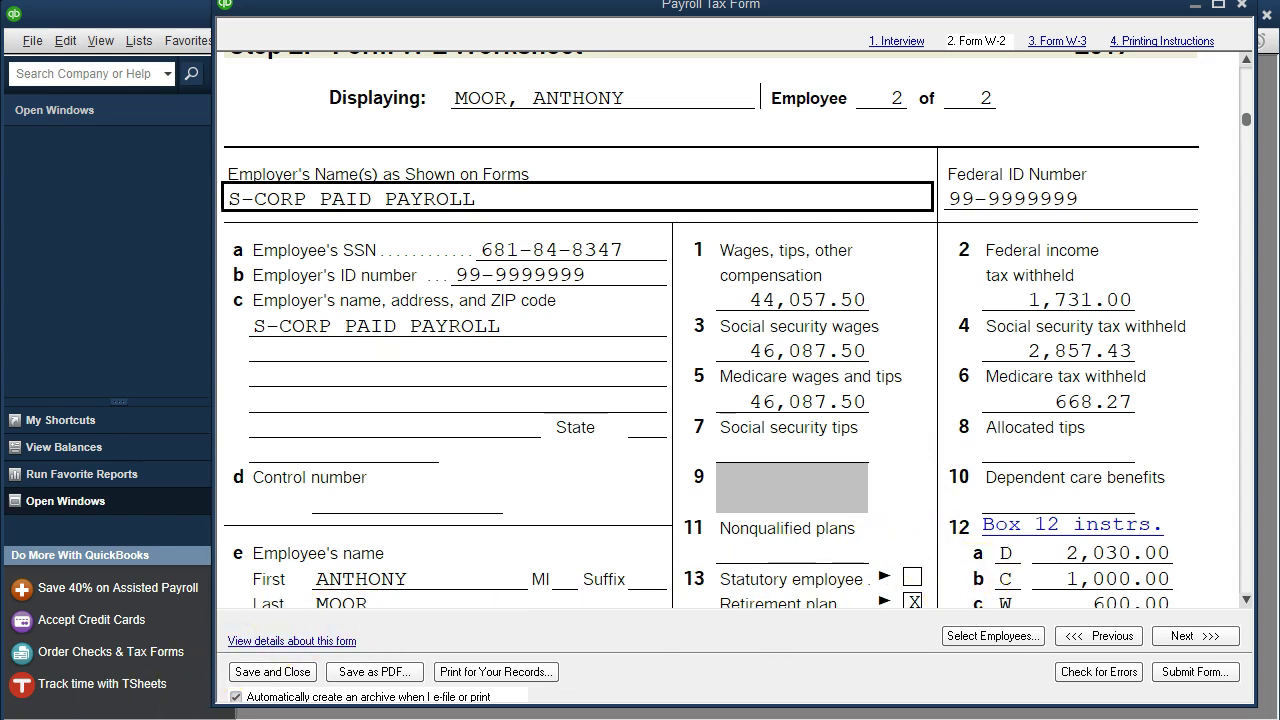
Scroll employee 2's W-2 down to boxes 15–20, then advance to the Form W-3 step
{"action": "scroll", "coordinate": [957, 582], "scroll_direction": "down", "scroll_amount": 1}
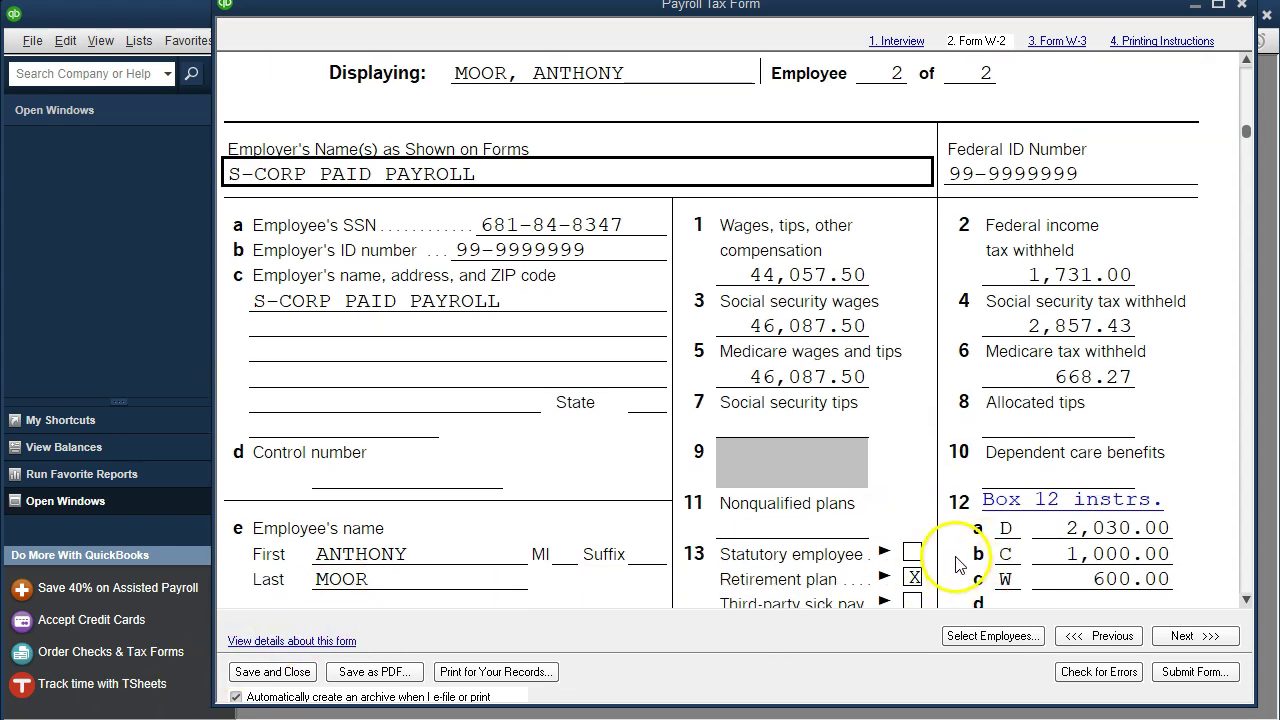
{"action": "scroll", "coordinate": [918, 537], "scroll_direction": "down", "scroll_amount": 1}
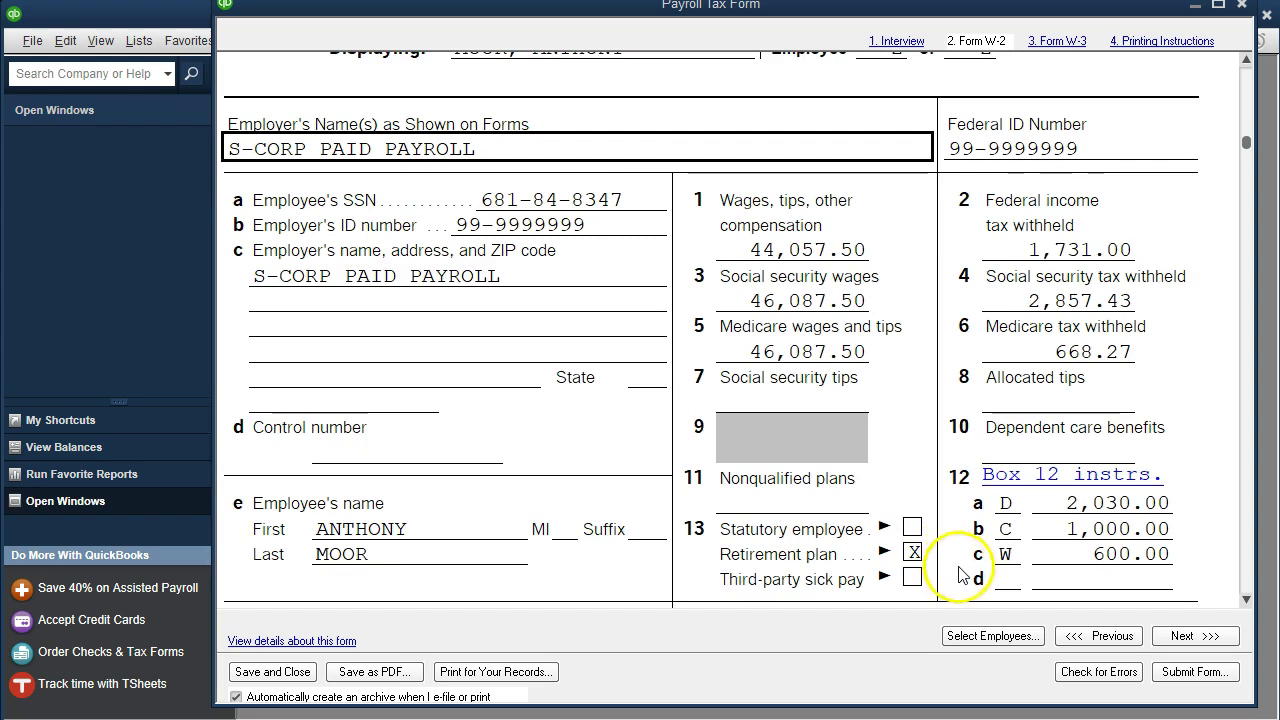
{"action": "scroll", "coordinate": [935, 537], "scroll_direction": "down", "scroll_amount": 5}
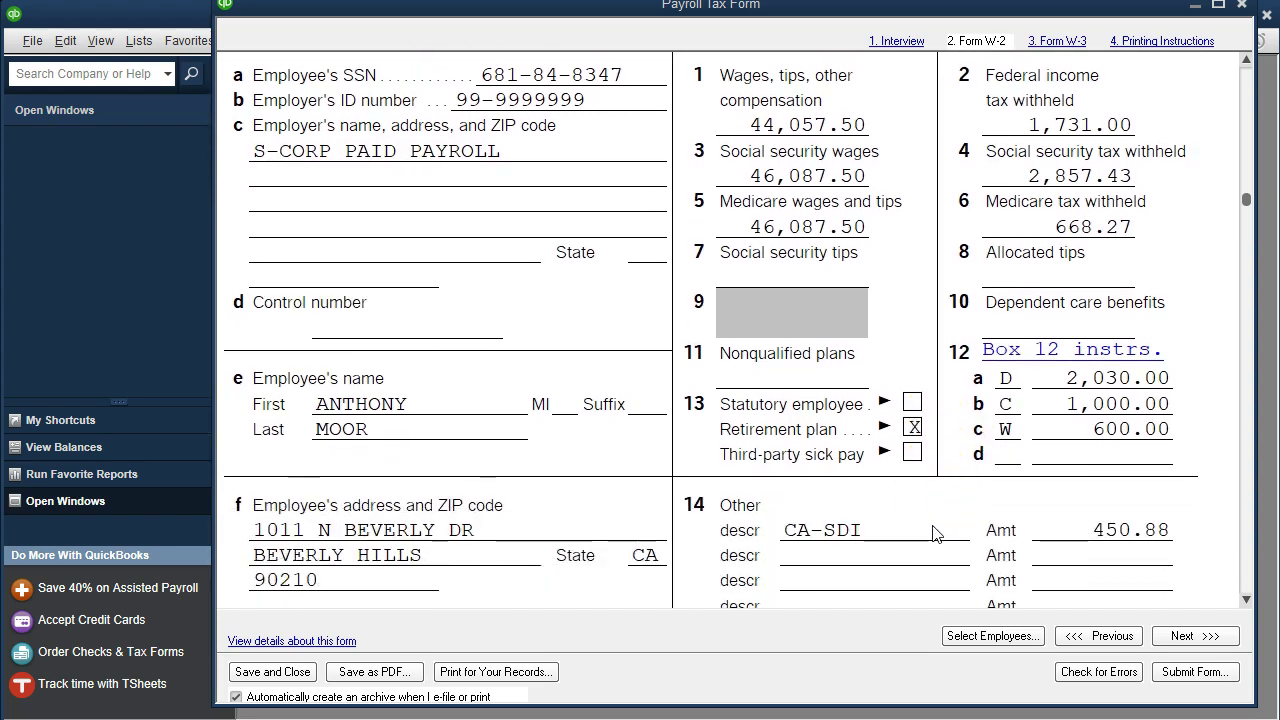
{"action": "scroll", "coordinate": [935, 535], "scroll_direction": "down", "scroll_amount": 1}
{"action": "scroll", "coordinate": [935, 535], "scroll_direction": "down", "scroll_amount": 4}
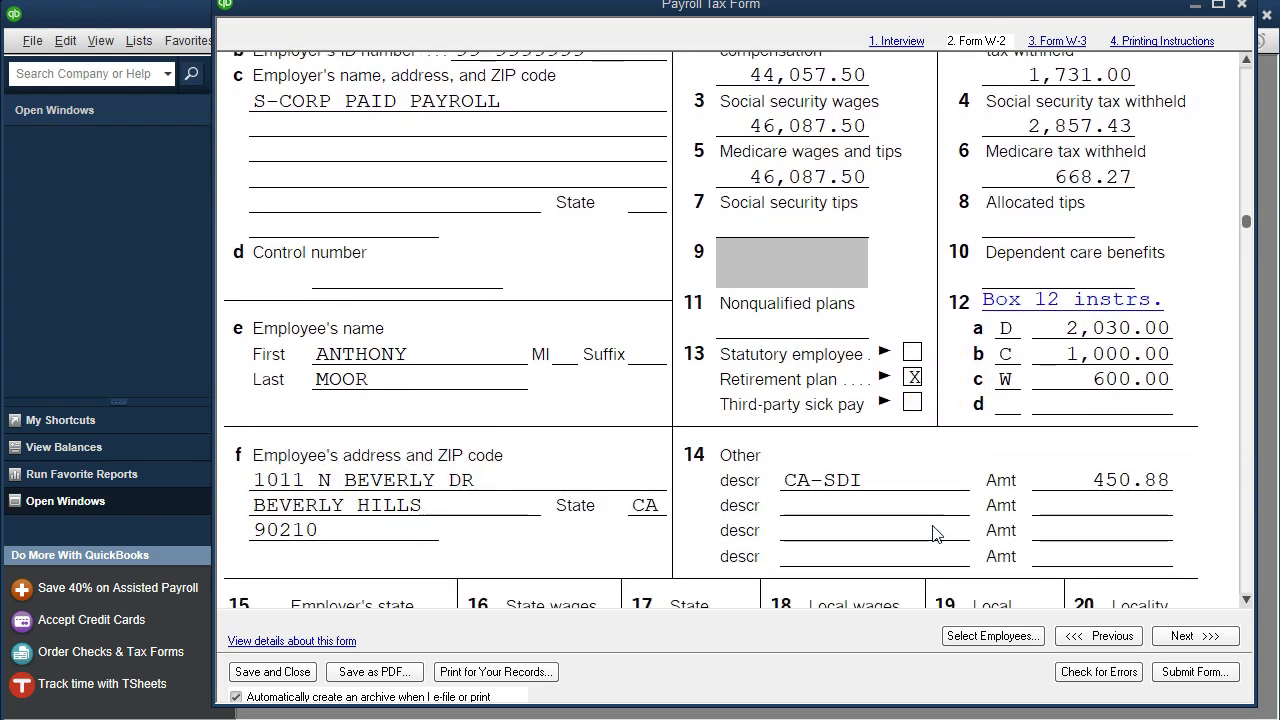
{"action": "scroll", "coordinate": [922, 540], "scroll_direction": "down", "scroll_amount": 2}
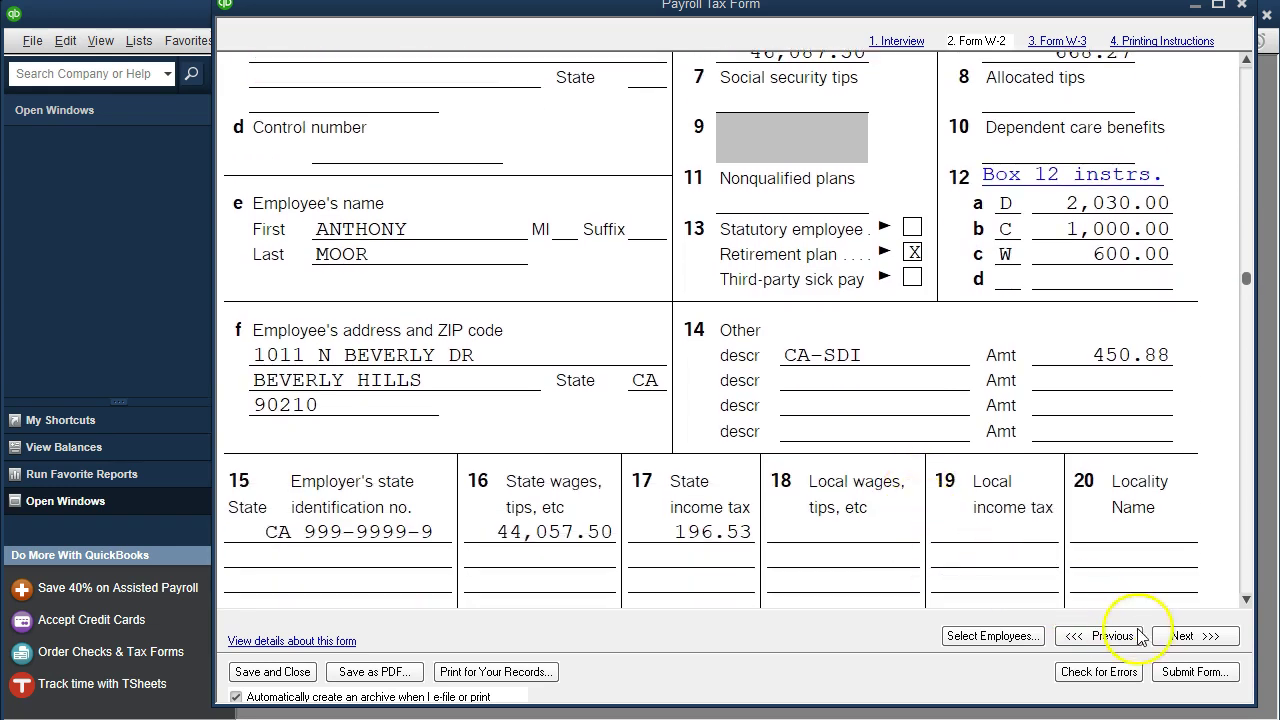
{"action": "left_click", "coordinate": [1183, 637]}
{"action": "left_click", "coordinate": [1183, 637]}
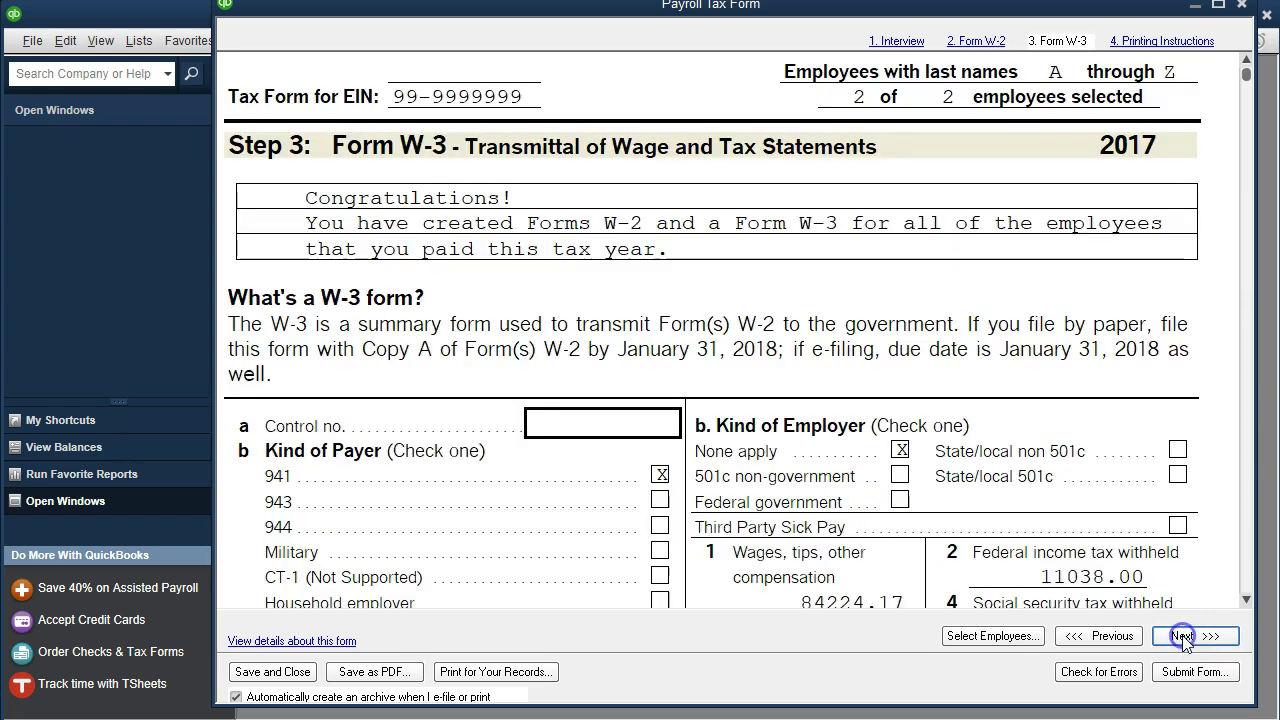
Scroll the Form W-3 to its wage boxes, then return to the Excel payroll worksheet
{"action": "scroll", "coordinate": [1110, 552], "scroll_direction": "down", "scroll_amount": 10}
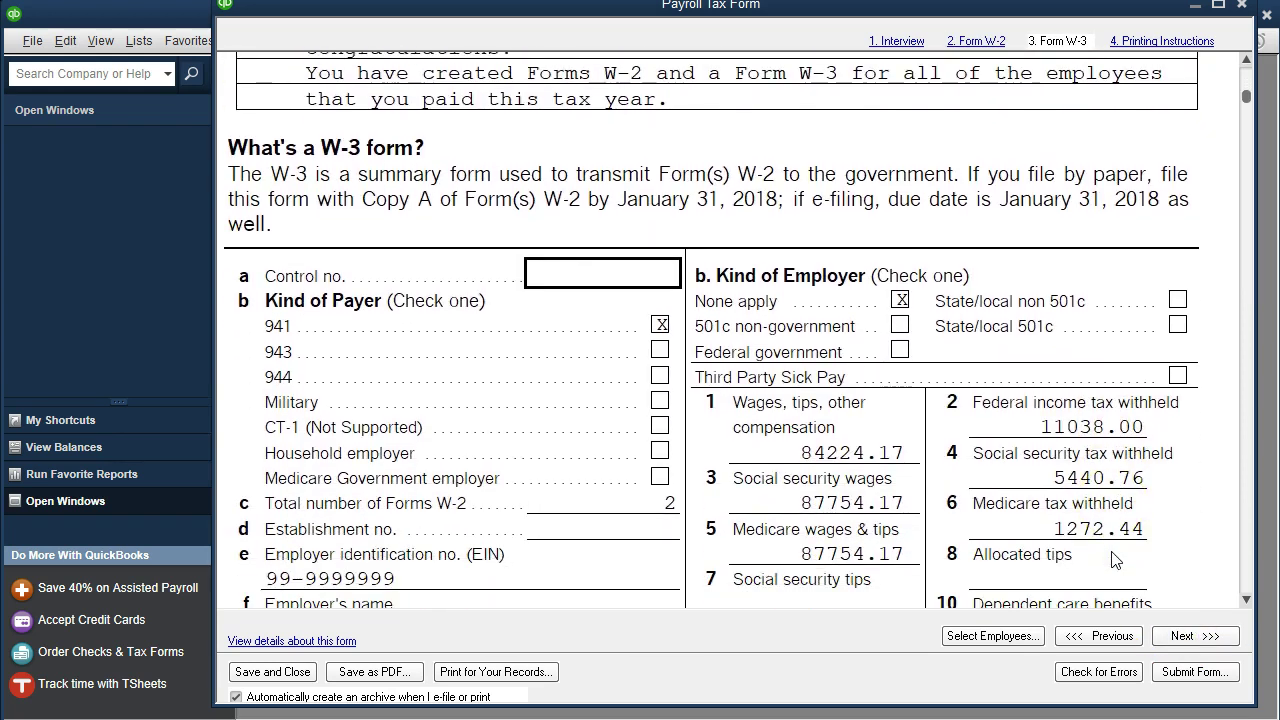
{"action": "scroll", "coordinate": [1110, 558], "scroll_direction": "down", "scroll_amount": 3}
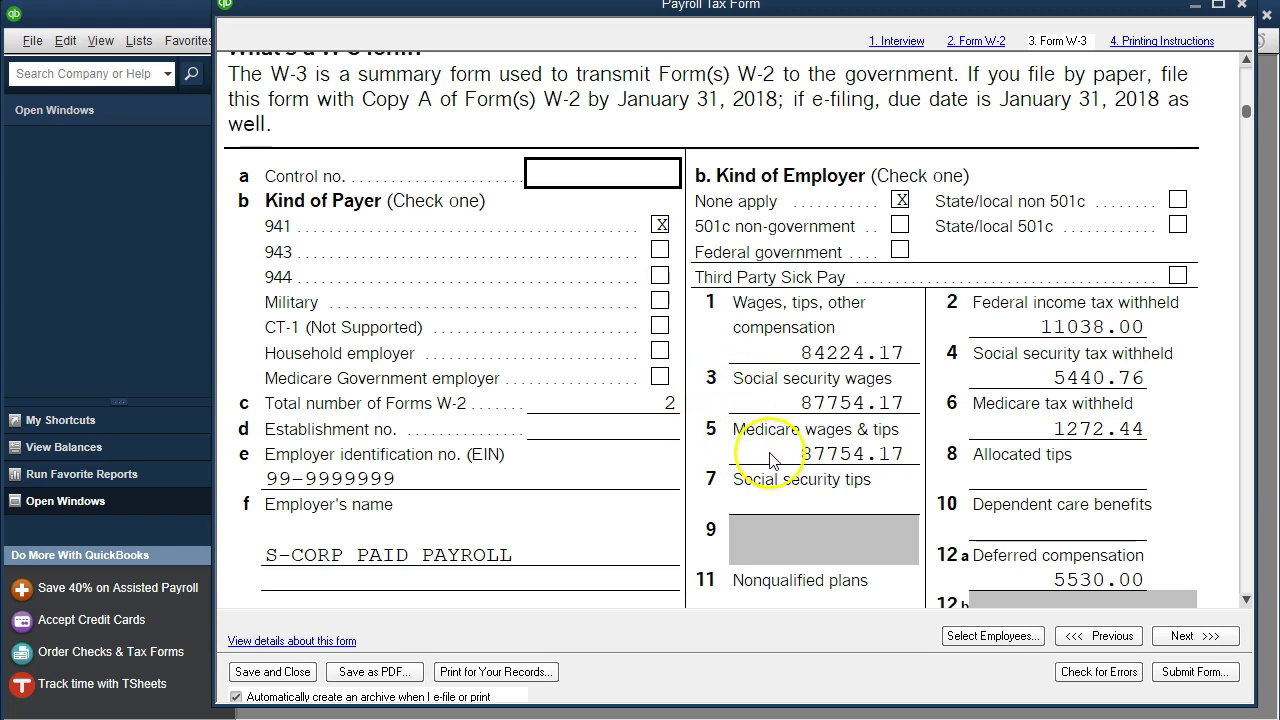
{"action": "key", "text": "alt+Tab"}
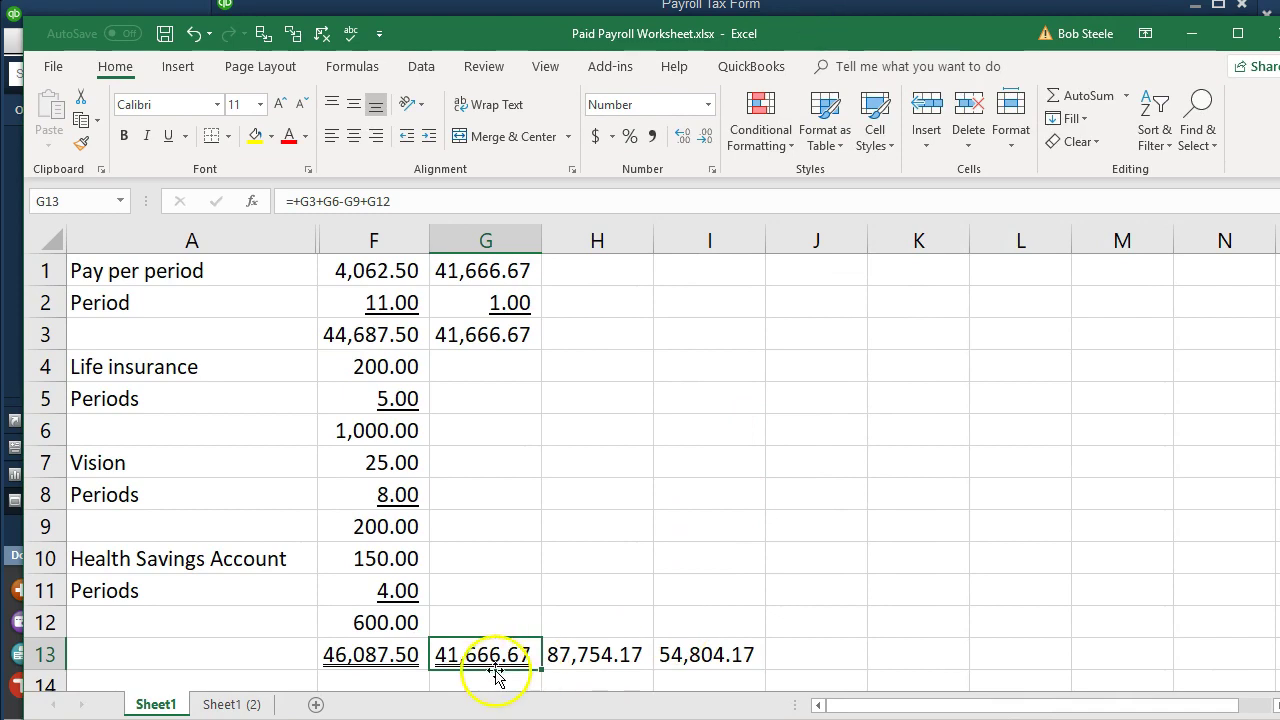
Check that H13 totals 87,754.17 (=+F13+G13), then move the workbook aside to reveal the W-3
{"action": "left_click", "coordinate": [558, 652]}
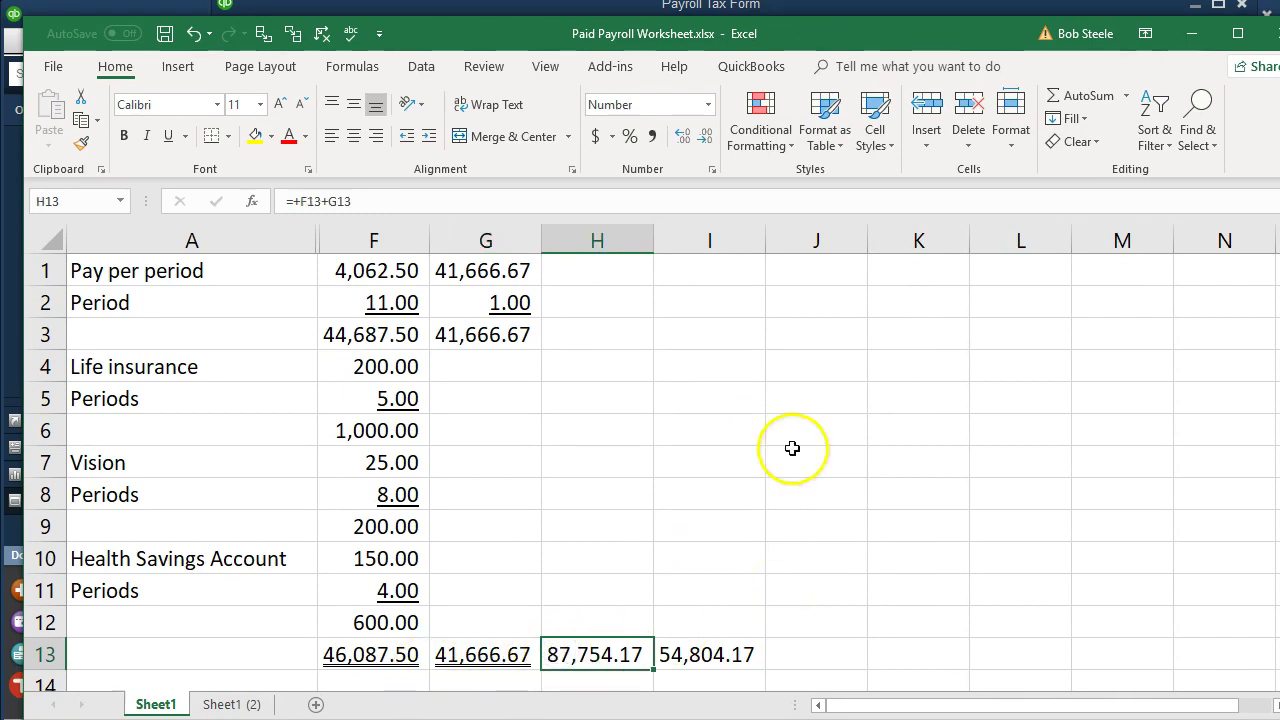
{"action": "left_click_drag", "start_coordinate": [817, 34], "coordinate": [912, 40]}
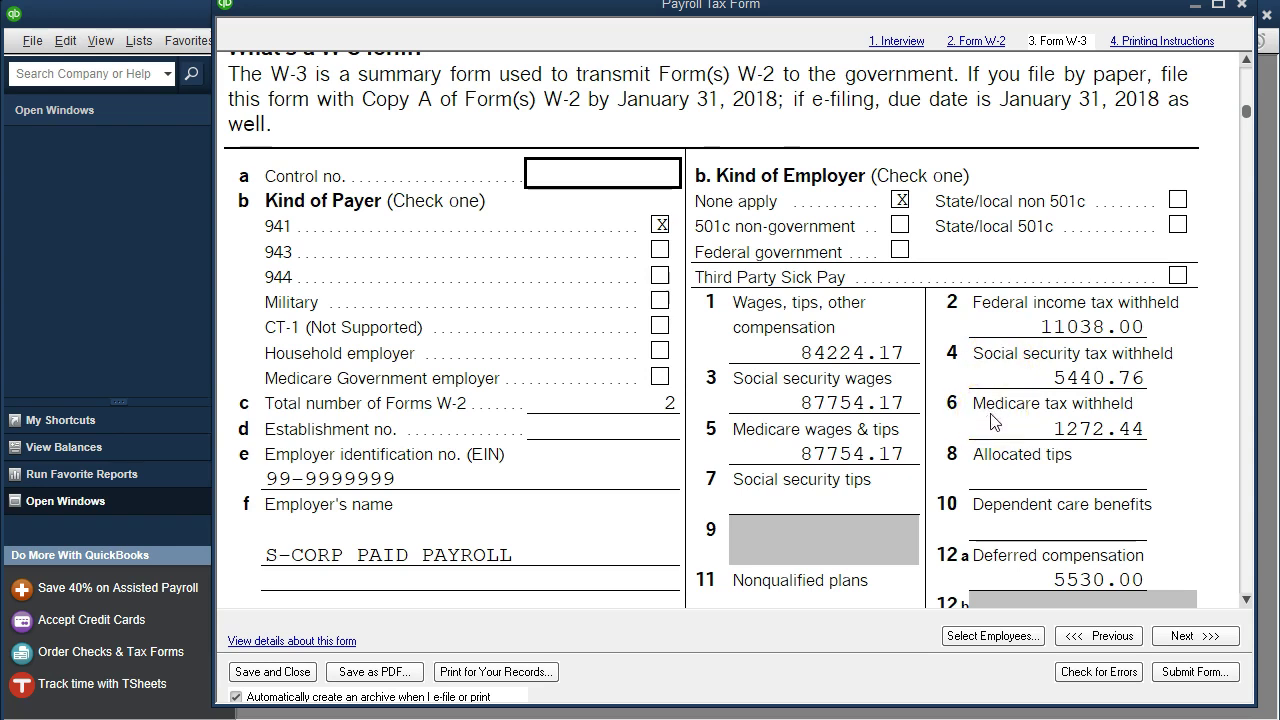
{"action": "scroll", "coordinate": [993, 420], "scroll_direction": "down", "scroll_amount": 5}
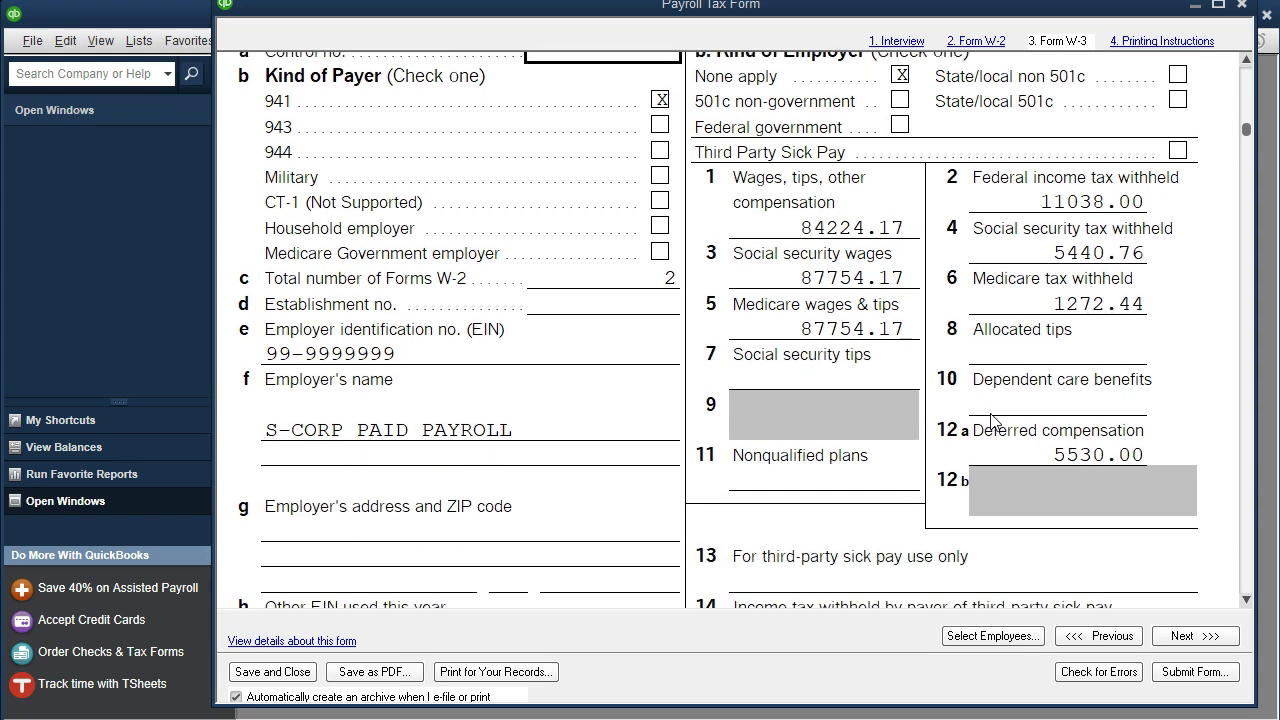
{"action": "scroll", "coordinate": [990, 415], "scroll_direction": "down", "scroll_amount": 3}
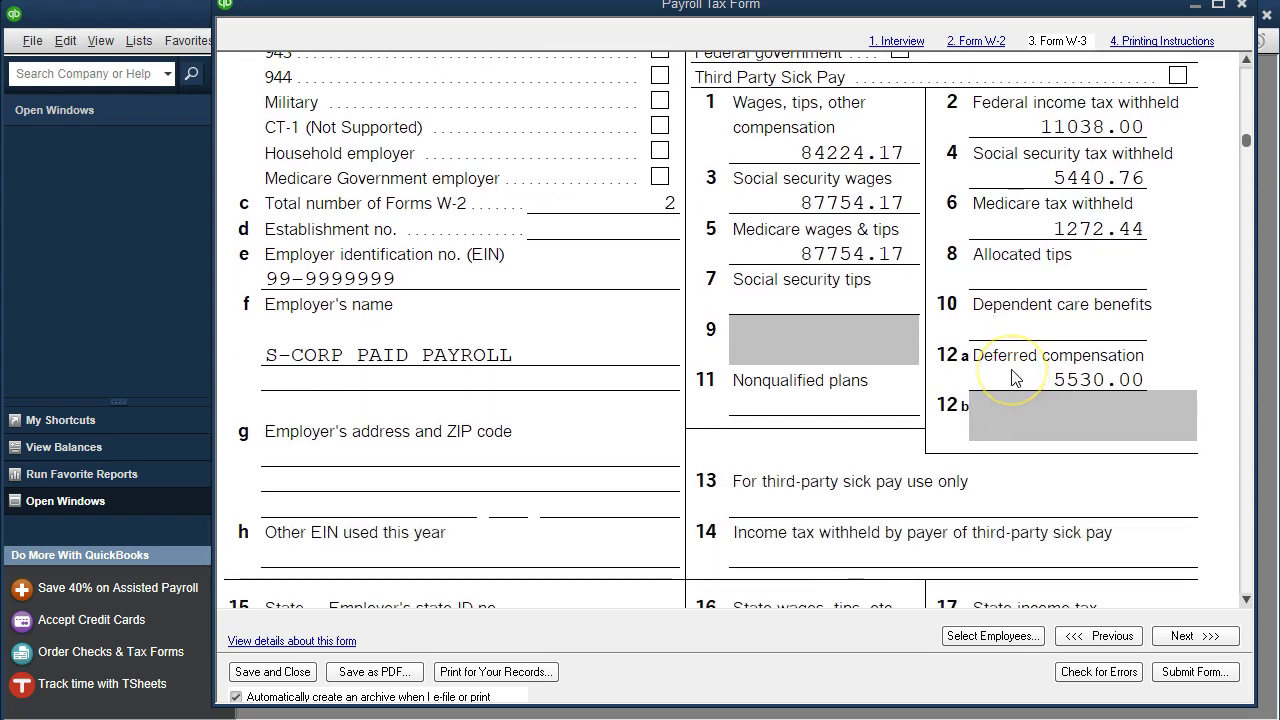
{"action": "scroll", "coordinate": [1011, 376], "scroll_direction": "down", "scroll_amount": 1}
{"action": "scroll", "coordinate": [1011, 376], "scroll_direction": "down", "scroll_amount": 3}
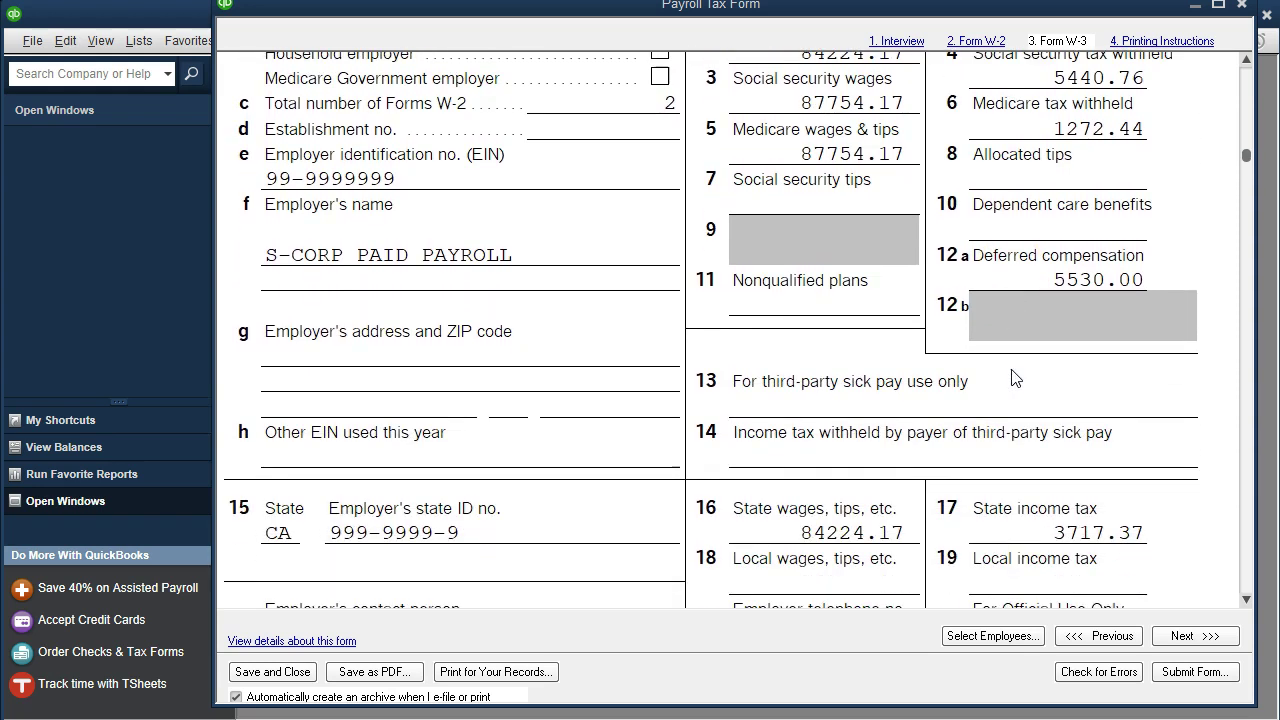
{"action": "scroll", "coordinate": [1015, 377], "scroll_direction": "down", "scroll_amount": 6}
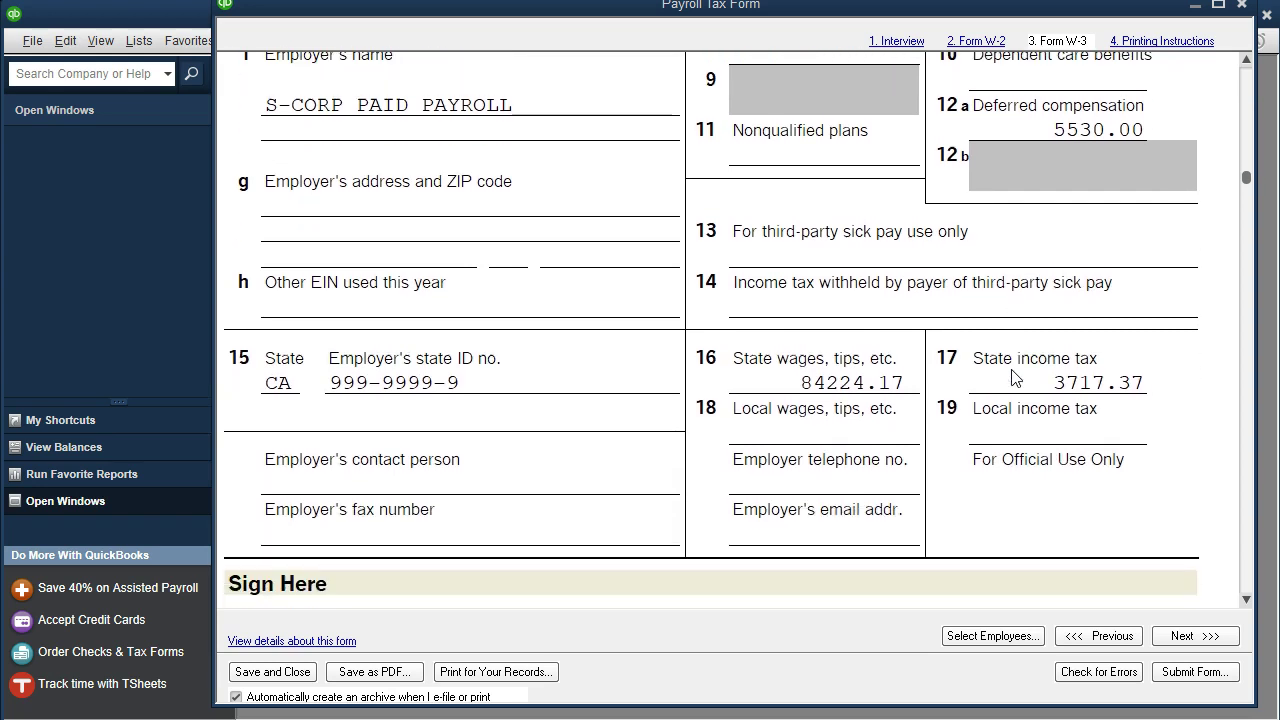
{"action": "scroll", "coordinate": [960, 412], "scroll_direction": "down", "scroll_amount": 2}
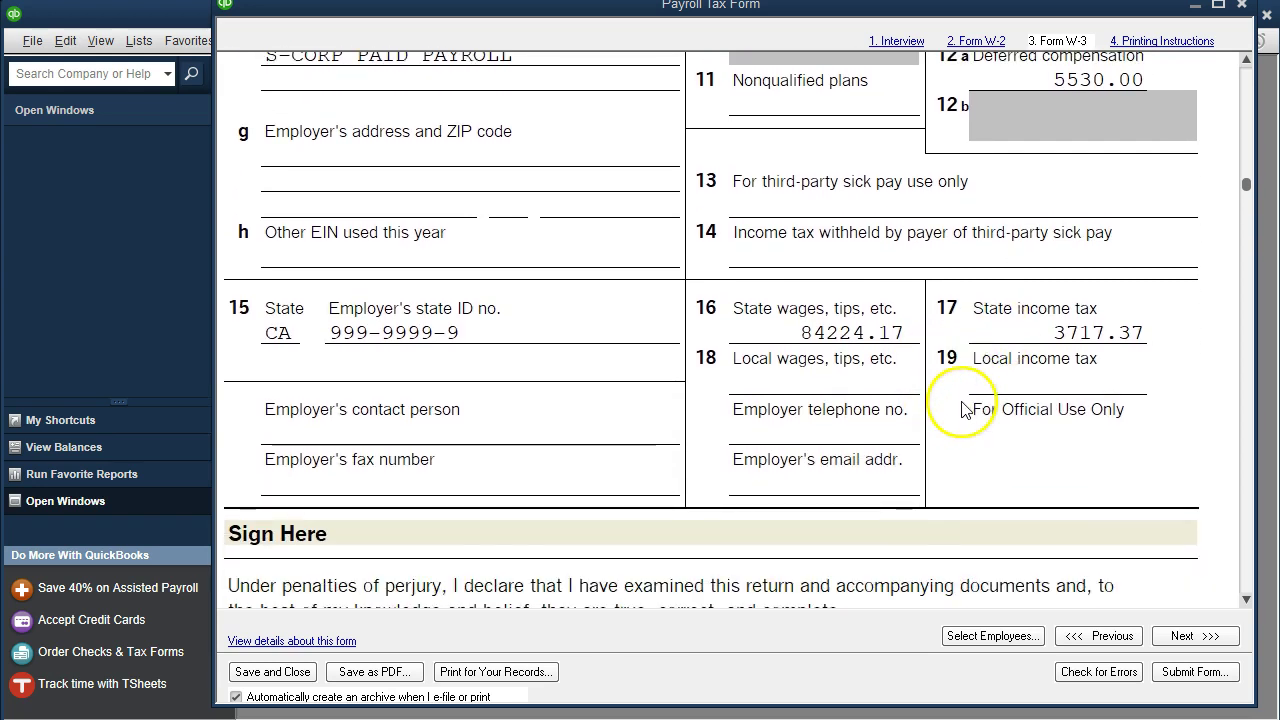
{"action": "scroll", "coordinate": [960, 410], "scroll_direction": "down", "scroll_amount": 1}
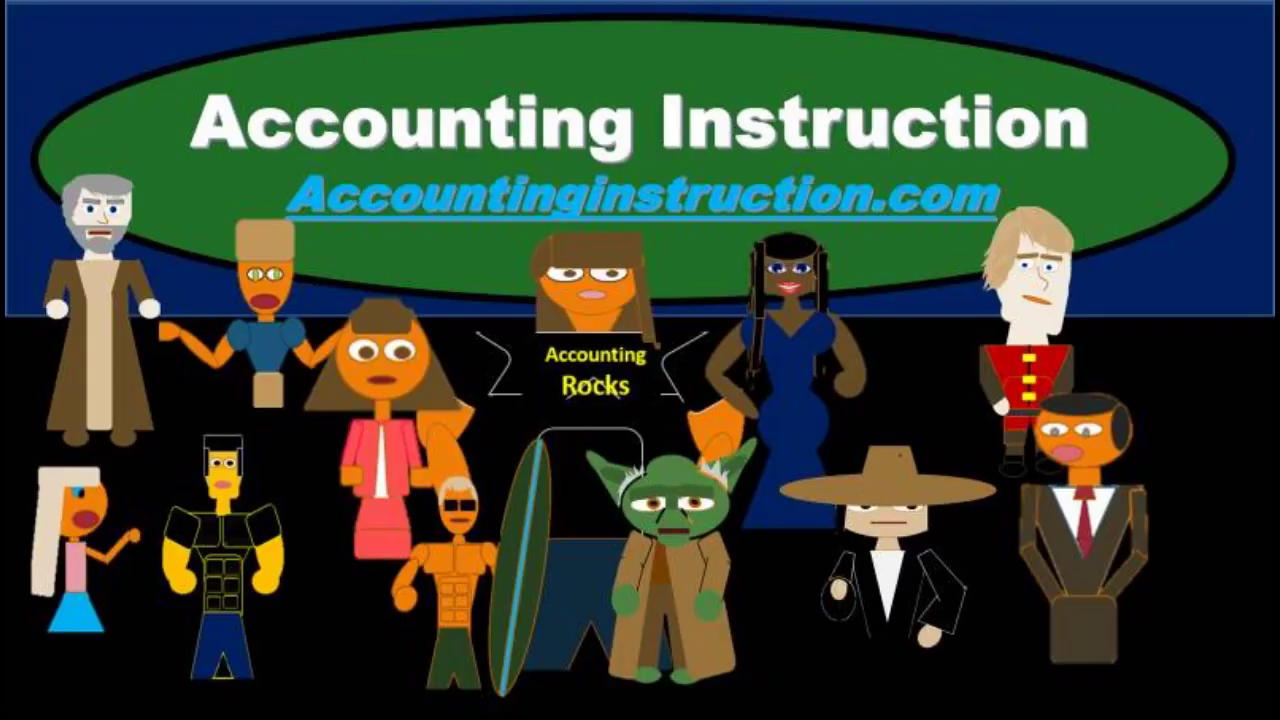